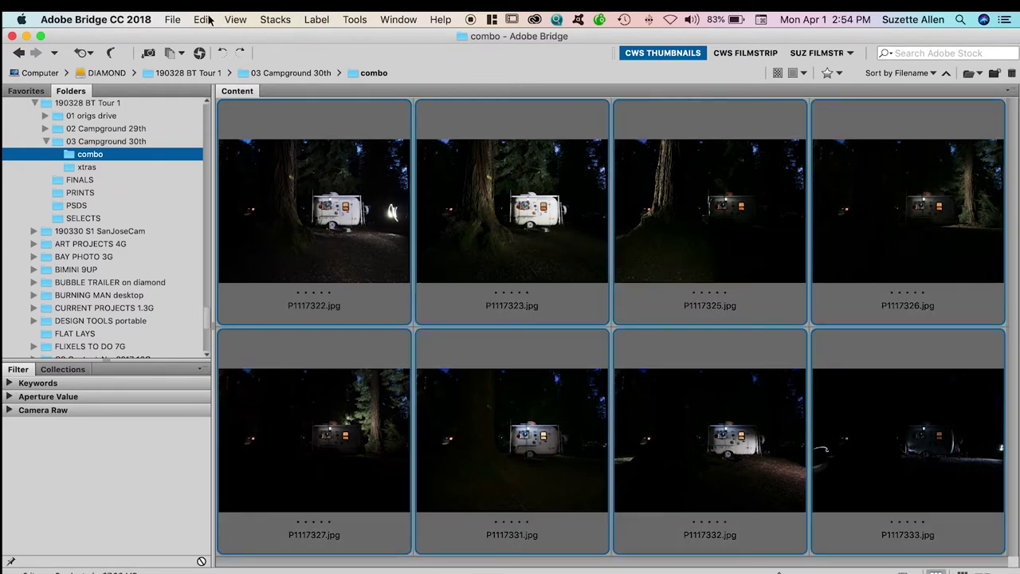
# - Load the eight selected campground photos, P1117322.jpg to P1117333.jpg, into Photoshop as layers of one document
pyautogui.click(391, 19)
pyautogui.moveTo(346, 18)
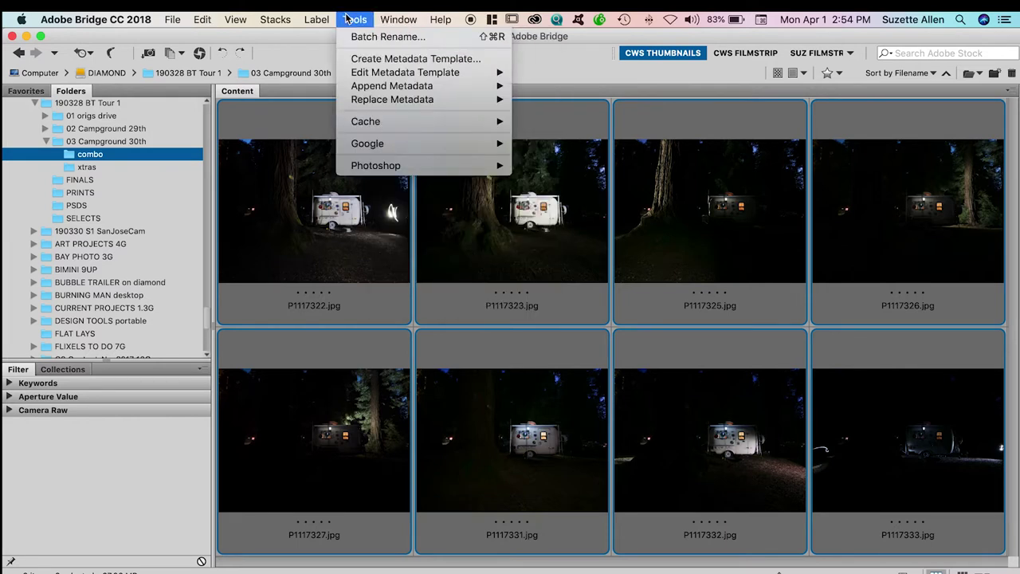
pyautogui.moveTo(397, 167)
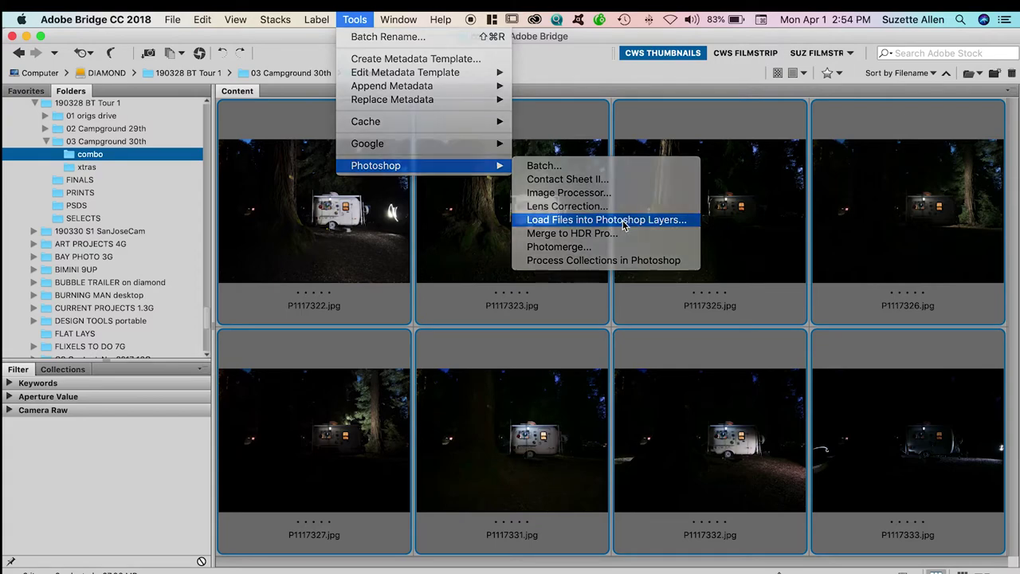
pyautogui.click(606, 220)
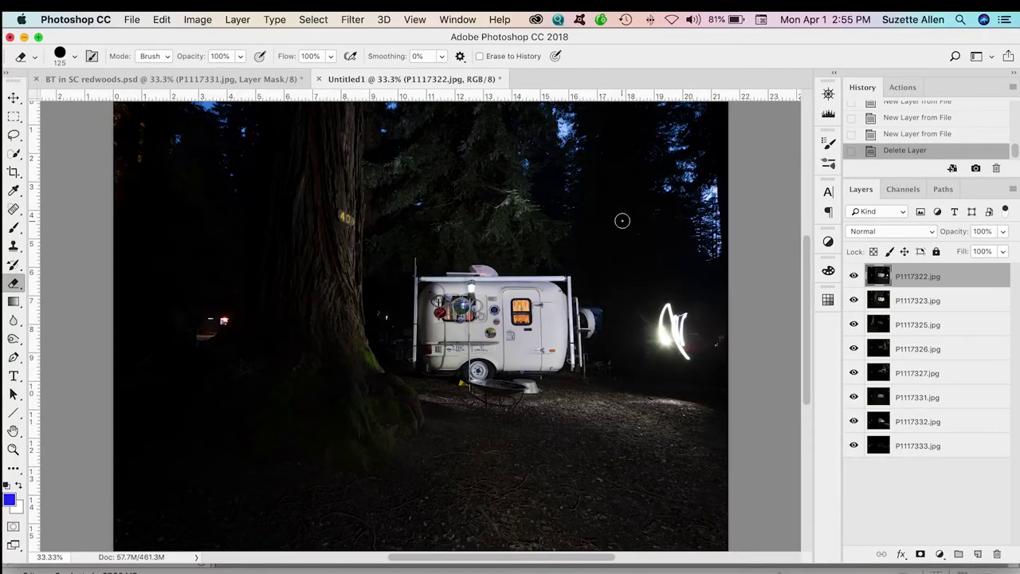
# - Auto-blend all eight photo layers as stacked images with seamless tones and colors and content-aware fill of transparent areas
pyautogui.hscroll(-5, 622, 221)
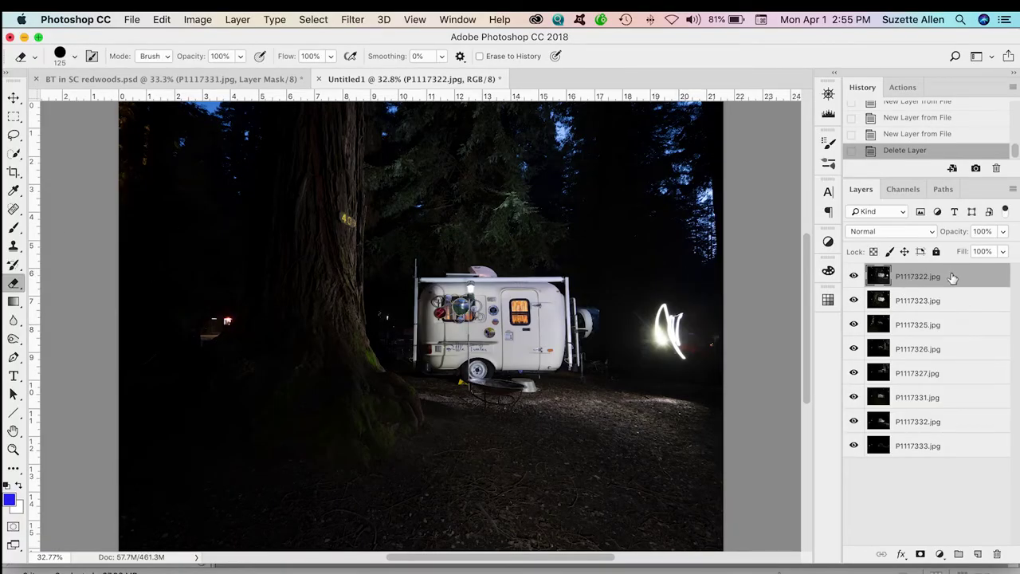
pyautogui.keyDown('shift'); pyautogui.click(965, 453); pyautogui.keyUp('shift')
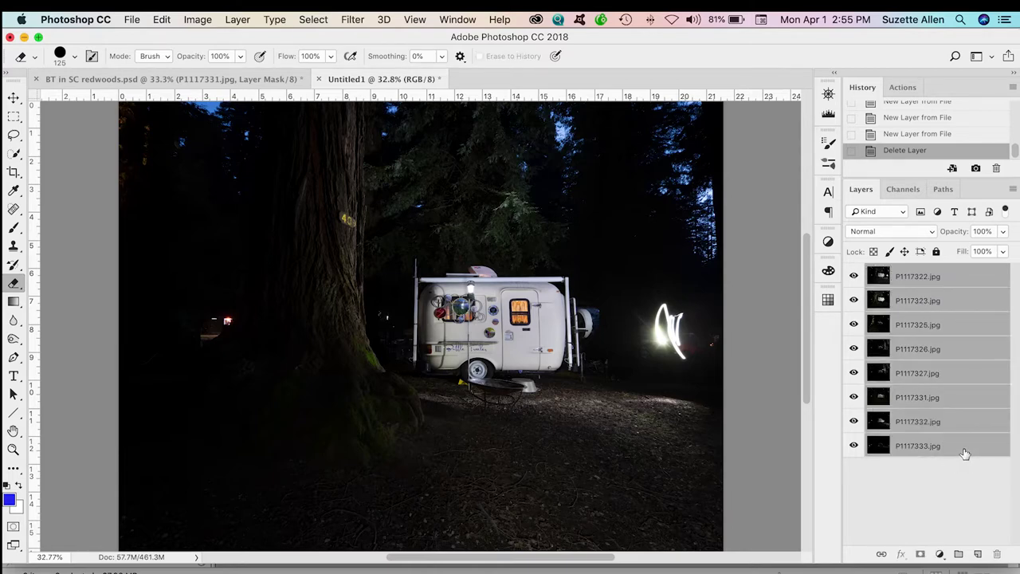
pyautogui.click(162, 20)
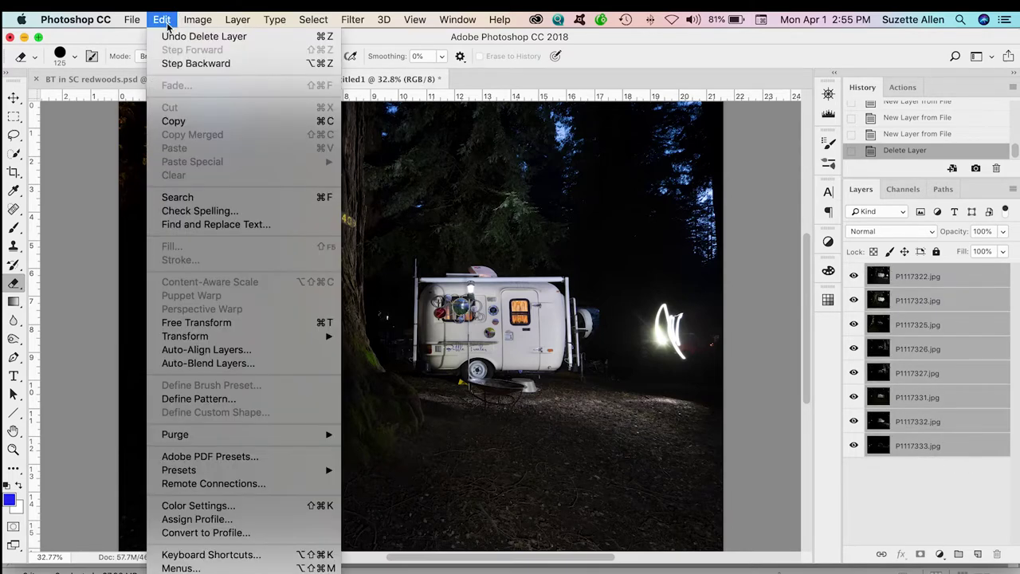
pyautogui.click(235, 371)
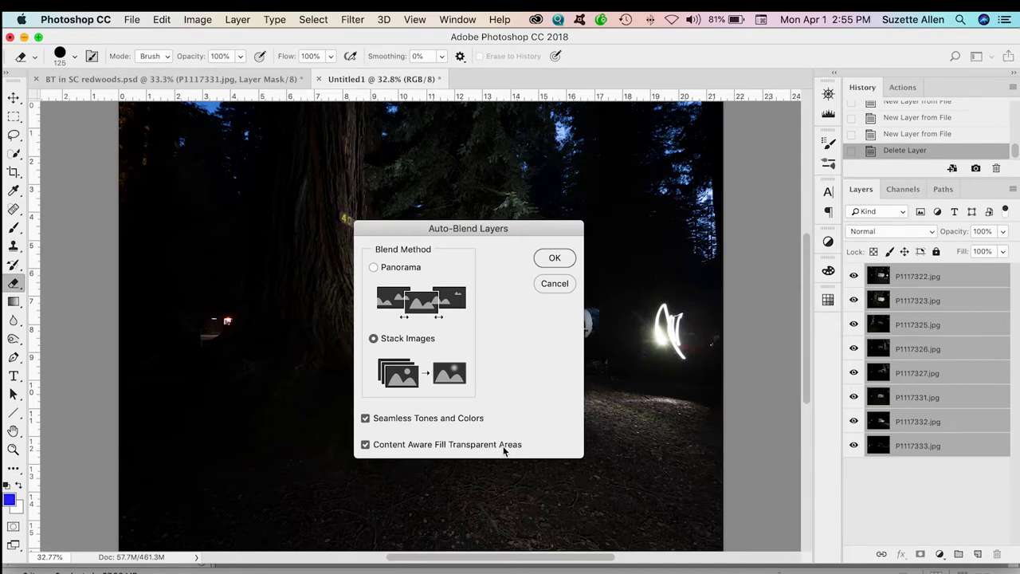
pyautogui.click(555, 259)
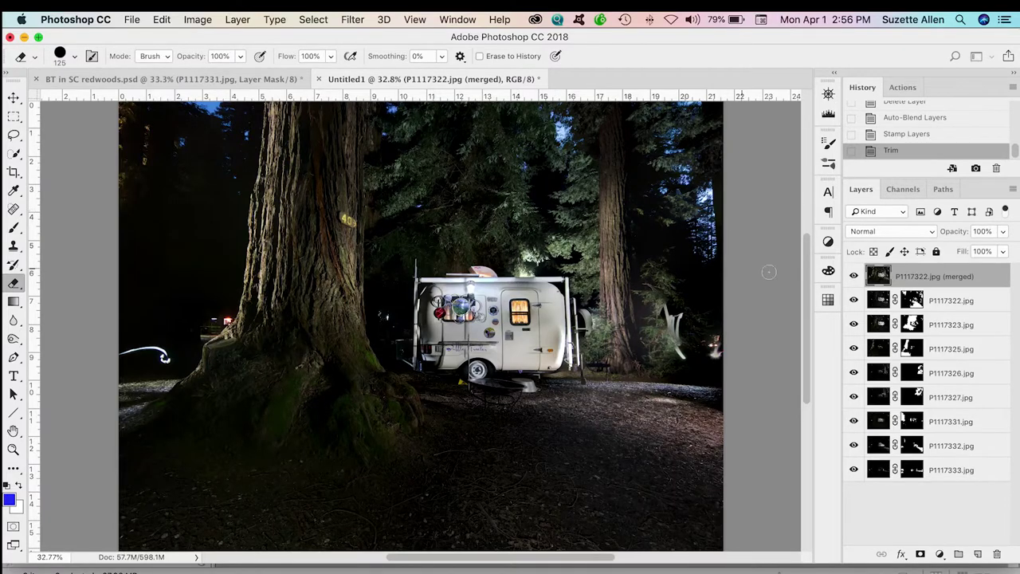
# - Compare the merged result with its sources, revealing the masked layers one at a time from P1117333.jpg up to the merged layer
pyautogui.click(854, 276)
pyautogui.click(854, 276)
pyautogui.click(854, 276)
pyautogui.moveTo(855, 275); pyautogui.dragTo(853, 454)
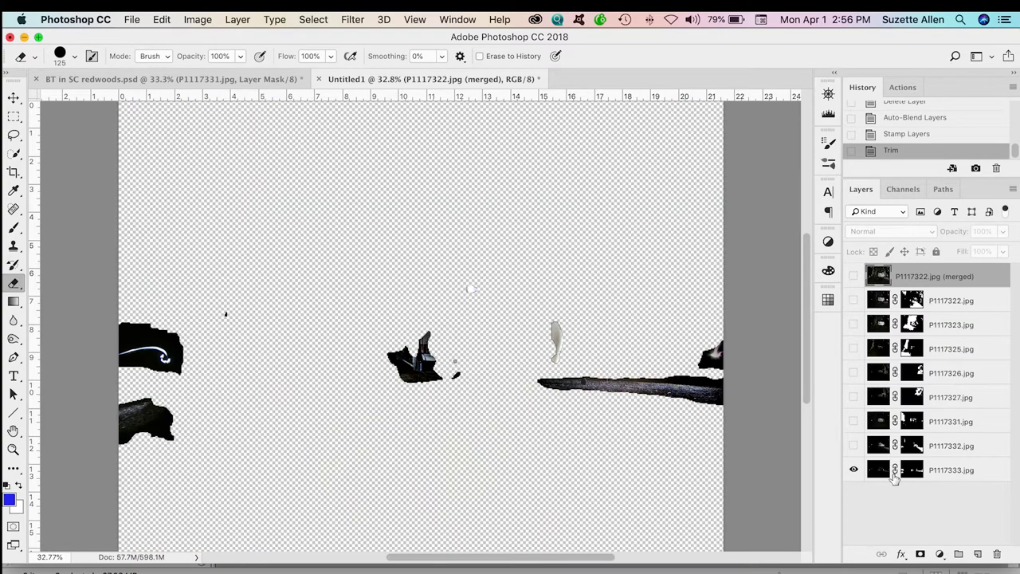
pyautogui.click(854, 446)
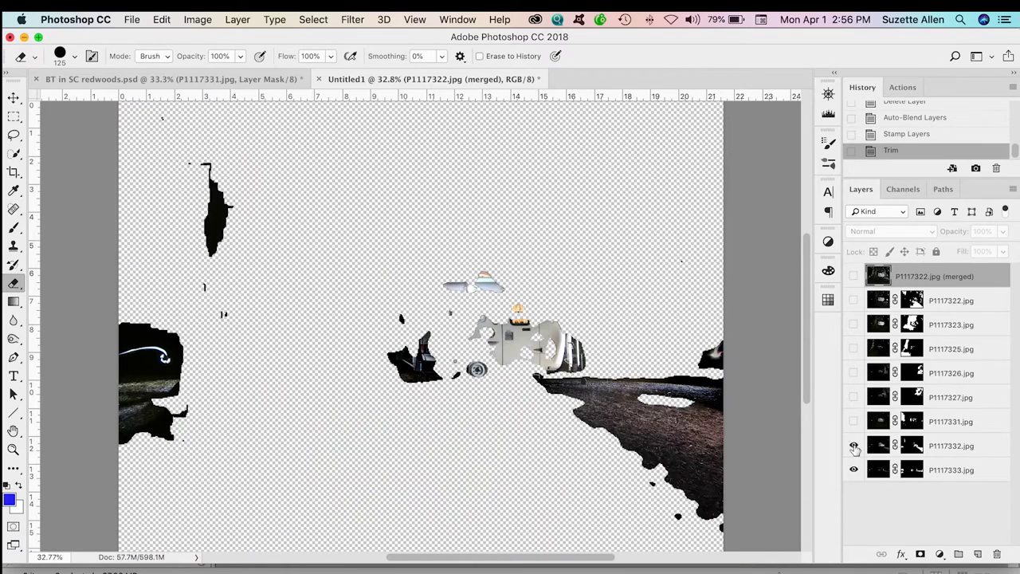
pyautogui.click(854, 422)
pyautogui.click(854, 397)
pyautogui.click(854, 373)
pyautogui.click(854, 349)
pyautogui.click(854, 324)
pyautogui.click(854, 301)
pyautogui.click(853, 275)
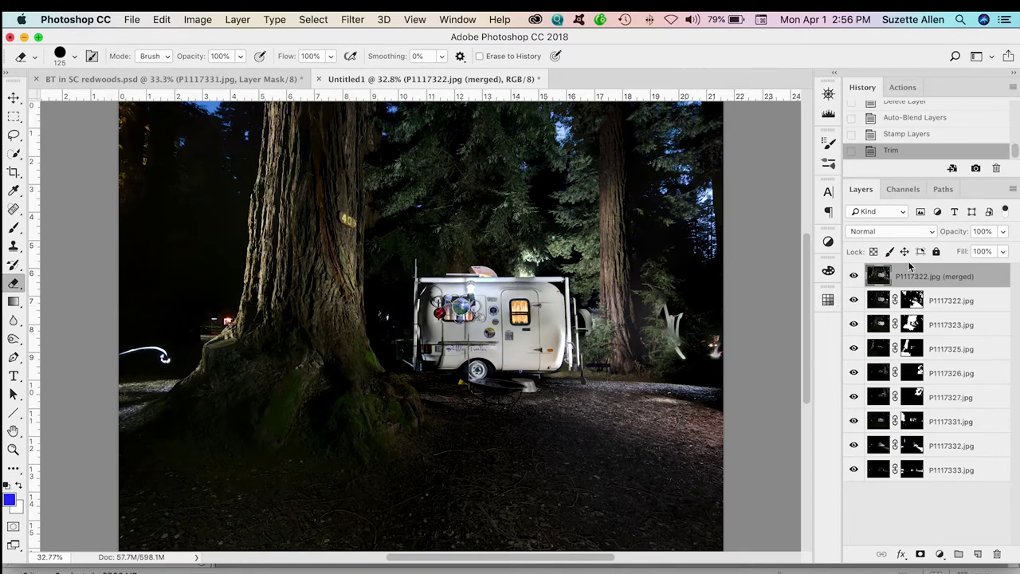
# - Delete the merged layer and revert the document to the Delete Layer history state before the auto-blend
pyautogui.press('BackSpace')
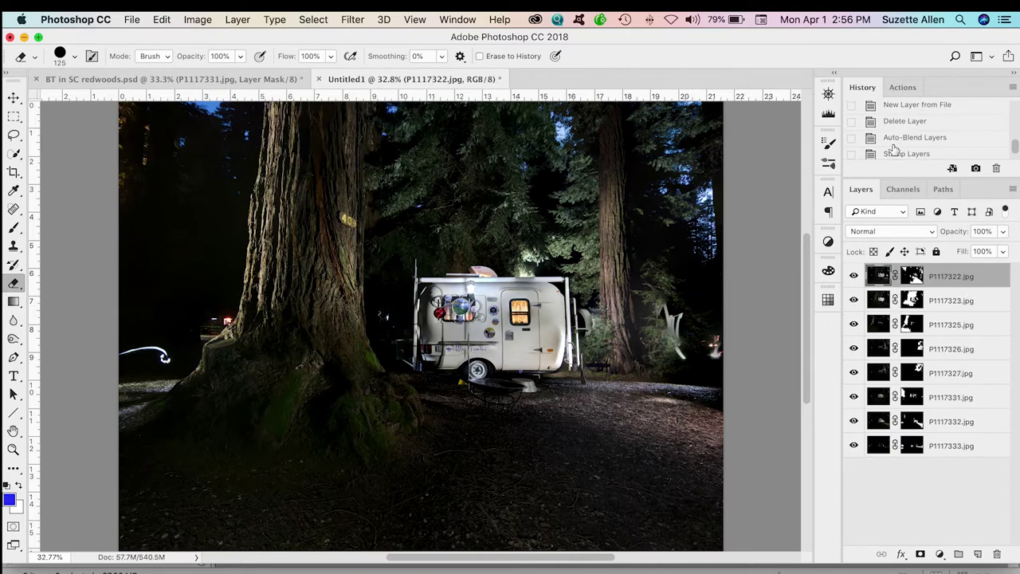
pyautogui.click(940, 107)
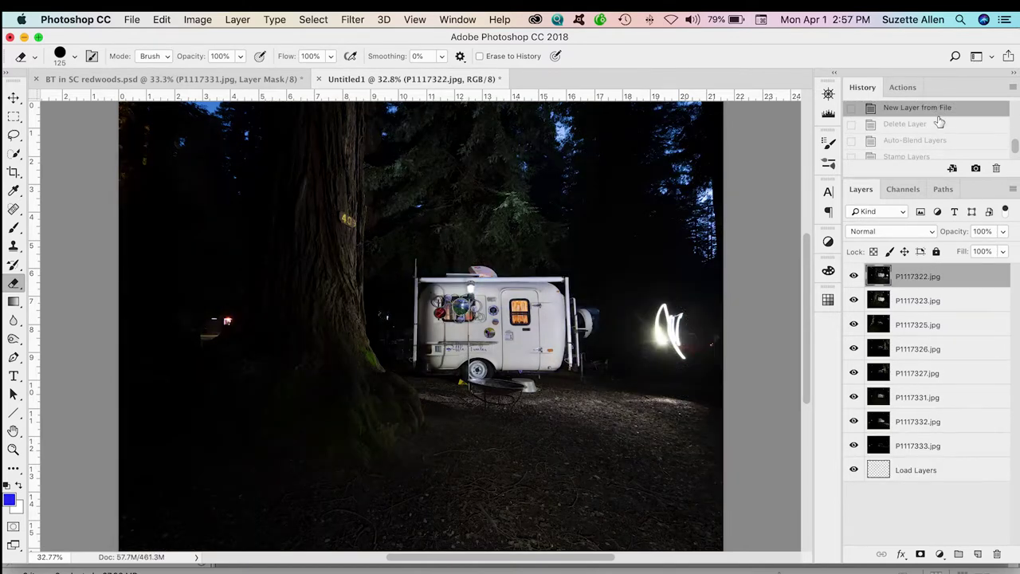
pyautogui.click(939, 125)
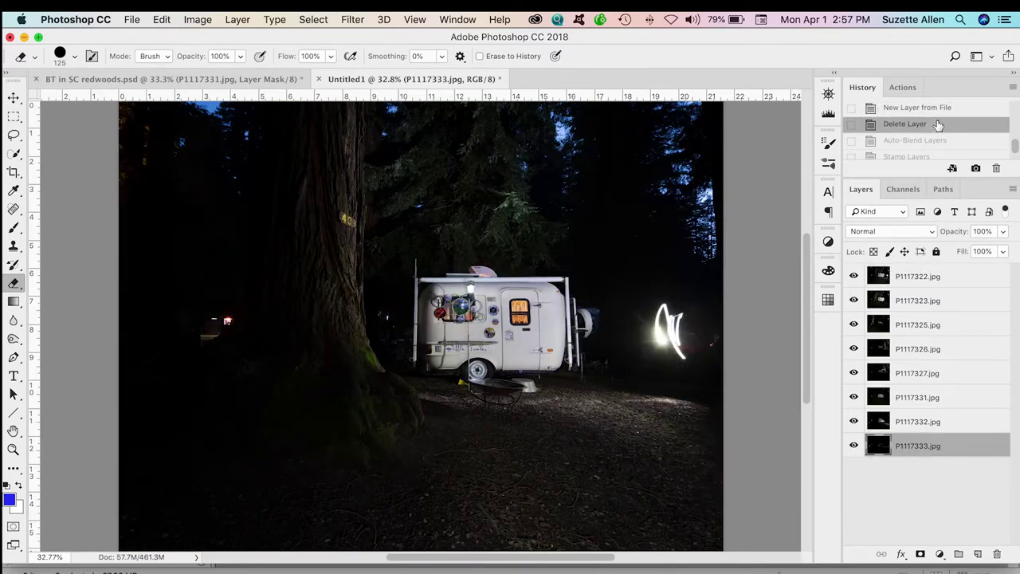
# - Show only layer P1117333.jpg and erase the light trails near the left and right edges of the photo
pyautogui.moveTo(854, 275); pyautogui.dragTo(853, 430)
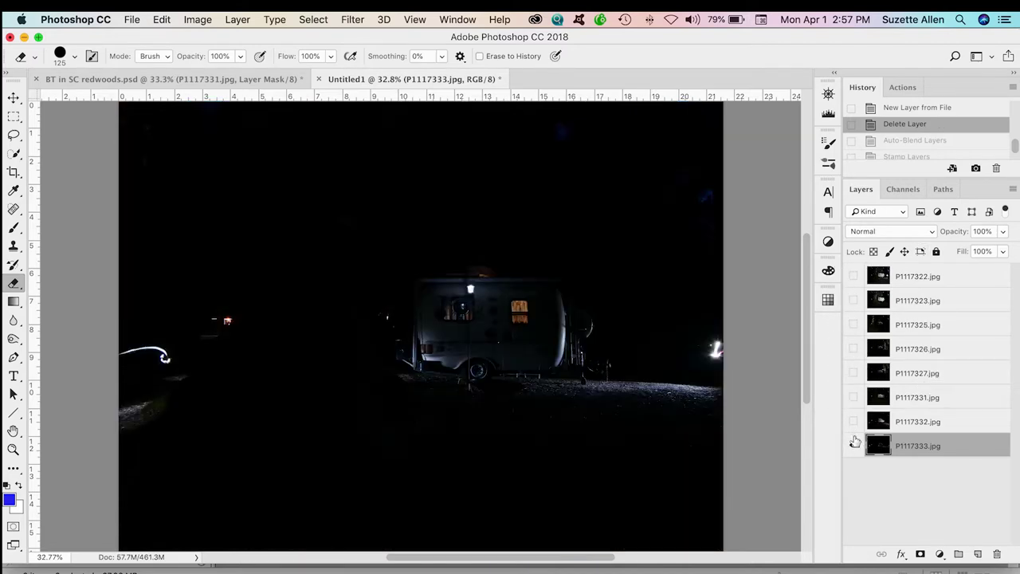
pyautogui.click(854, 445)
pyautogui.click(855, 446)
pyautogui.click(169, 360)
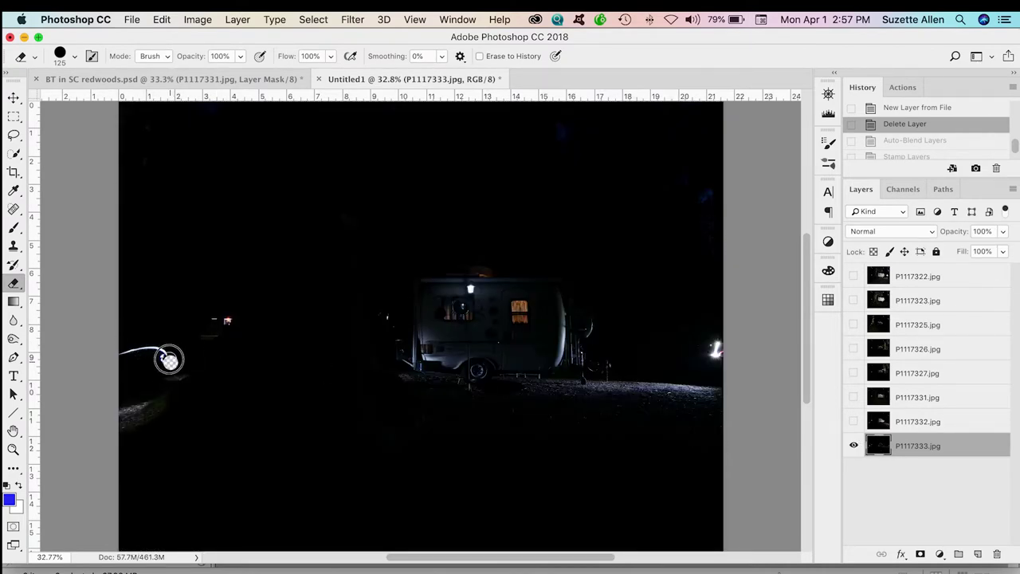
pyautogui.moveTo(169, 361); pyautogui.dragTo(123, 351)
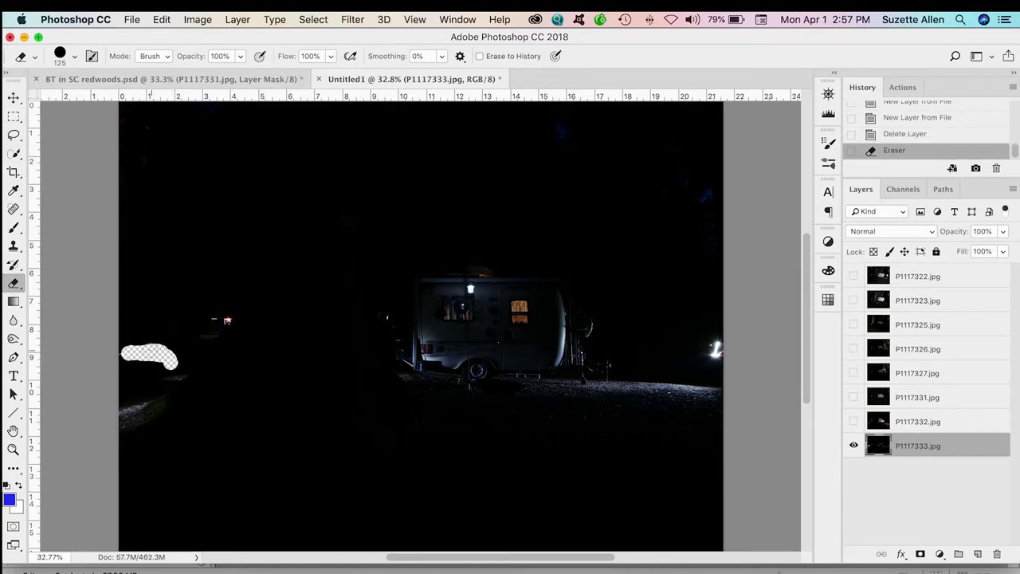
pyautogui.moveTo(176, 357); pyautogui.dragTo(119, 352)
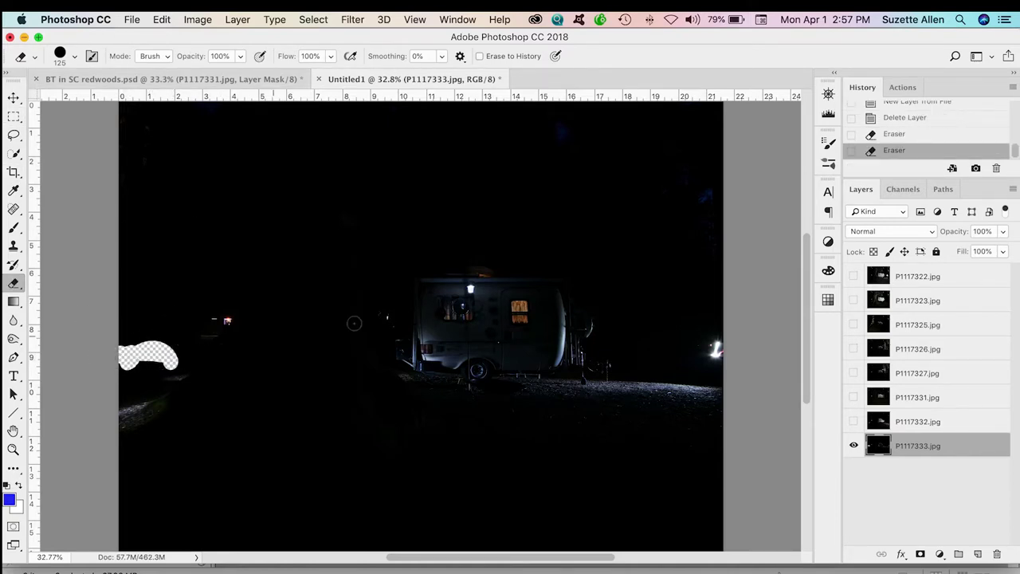
pyautogui.moveTo(708, 337); pyautogui.dragTo(713, 348)
# - Make the hidden photo layers visible again one by one, from P1117332.jpg up to P1117322.jpg
pyautogui.click(854, 422)
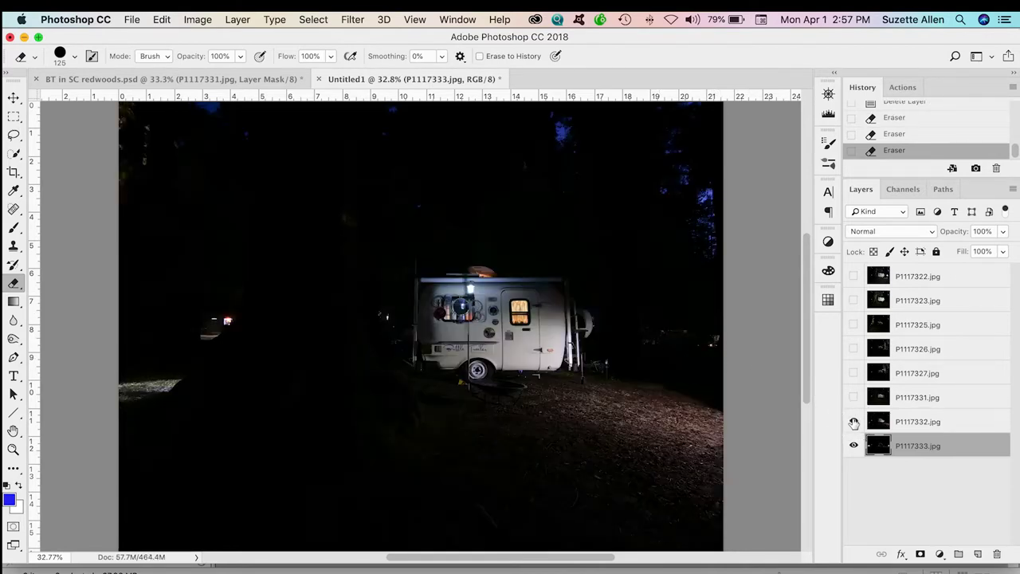
pyautogui.click(854, 397)
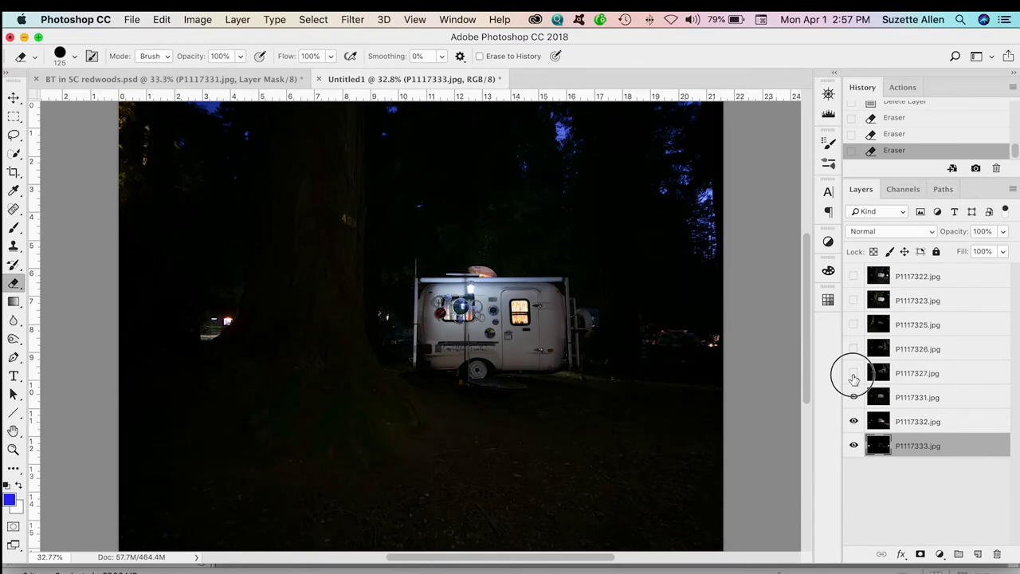
pyautogui.click(854, 374)
pyautogui.click(853, 348)
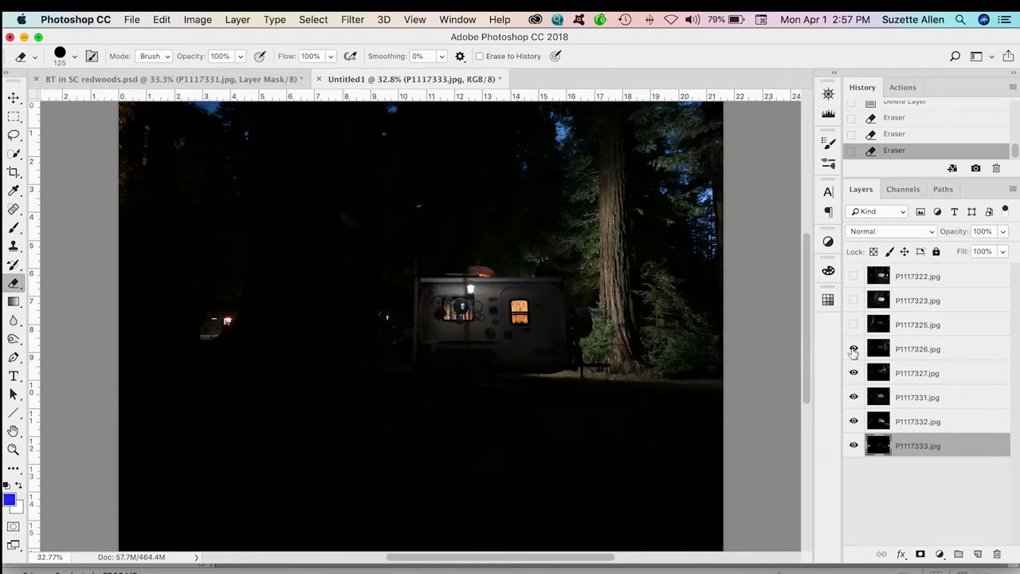
pyautogui.click(853, 326)
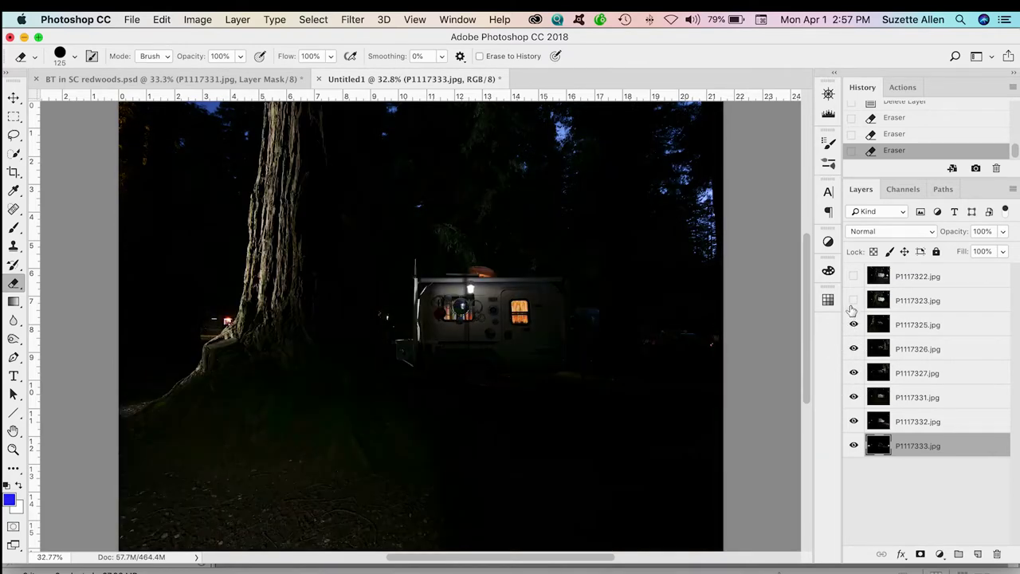
pyautogui.click(854, 300)
pyautogui.click(854, 276)
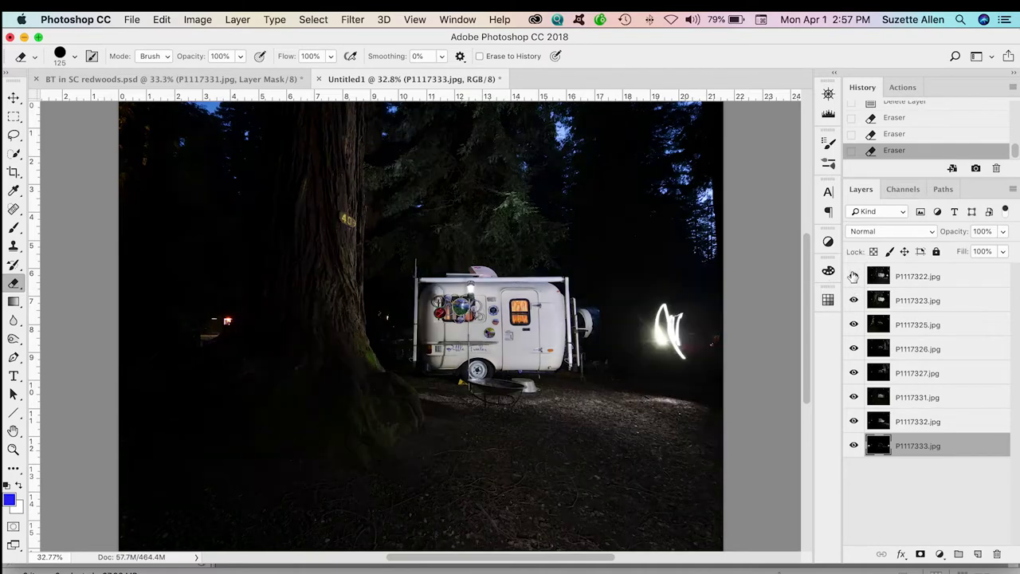
# - Erase the bright light trail to the right of the trailer on layer P1117322.jpg, undoing the stray eraser stroke first
pyautogui.click(668, 311)
pyautogui.click(945, 278)
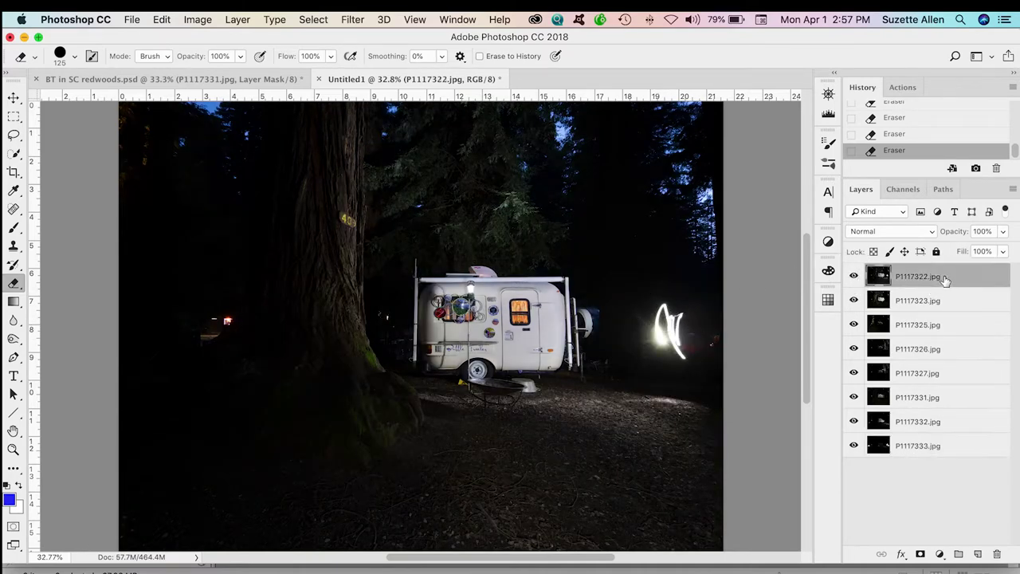
pyautogui.press('super+z')
pyautogui.moveTo(674, 309)
pyautogui.mouseDown()
pyautogui.moveTo(673, 344)
pyautogui.moveTo(663, 323)
pyautogui.moveTo(682, 327)
pyautogui.moveTo(673, 303)
pyautogui.moveTo(675, 347)
pyautogui.moveTo(647, 326)
pyautogui.moveTo(655, 320)
pyautogui.moveTo(686, 346)
pyautogui.moveTo(666, 342)
pyautogui.moveTo(654, 321)
pyautogui.moveTo(665, 339)
pyautogui.moveTo(681, 338)
pyautogui.moveTo(654, 317)
pyautogui.mouseUp()
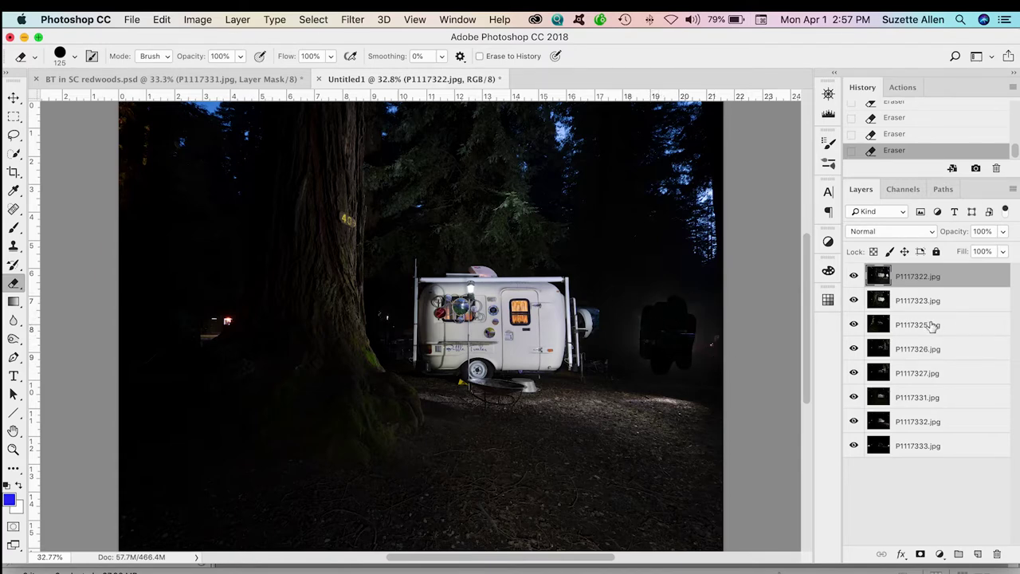
# - Auto-blend all eight cleaned photo layers as stacked images with seamless tones and colors and content-aware fill of transparent areas
pyautogui.keyDown('shift'); pyautogui.click(965, 450); pyautogui.keyUp('shift')
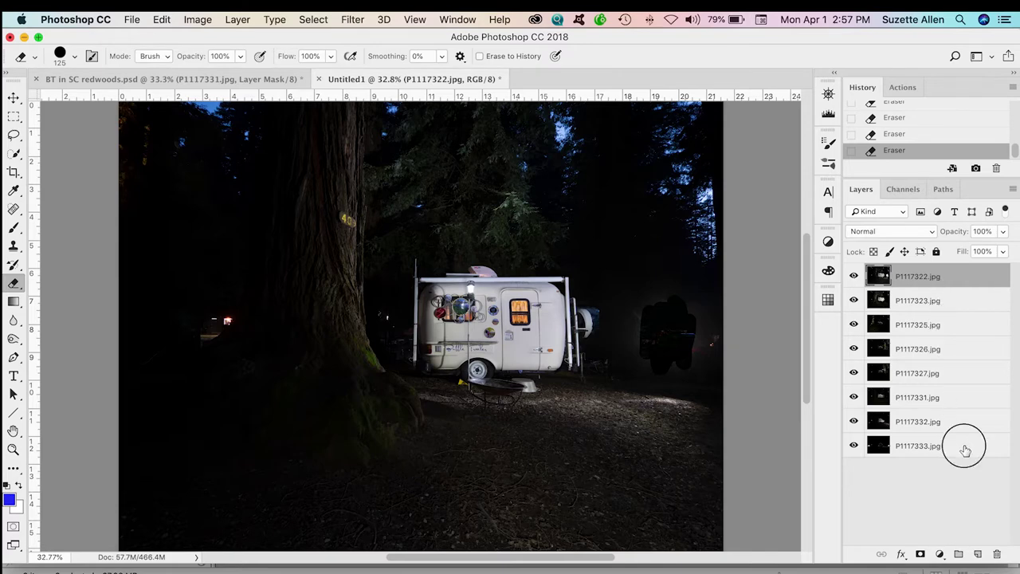
pyautogui.click(162, 20)
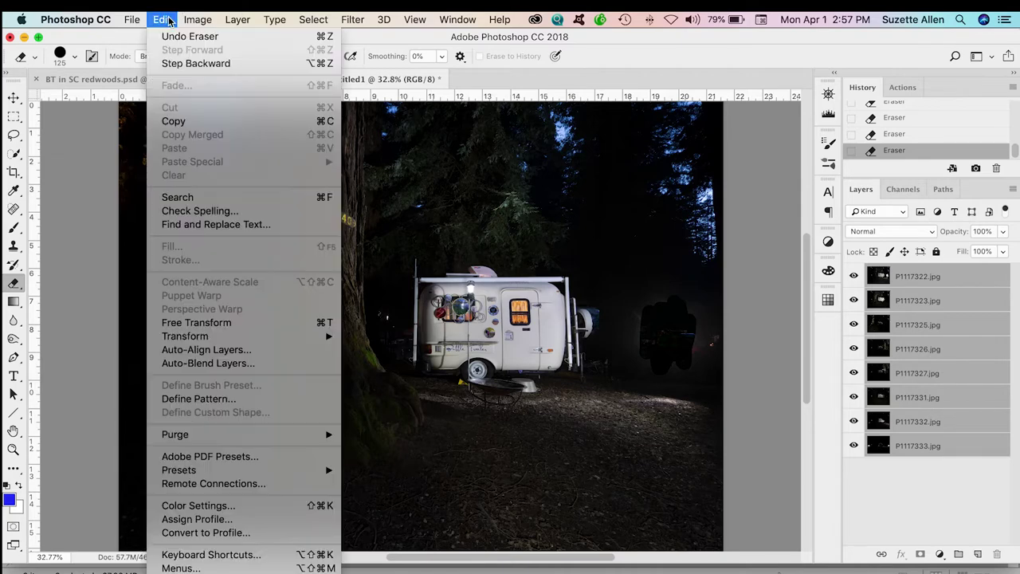
pyautogui.click(204, 364)
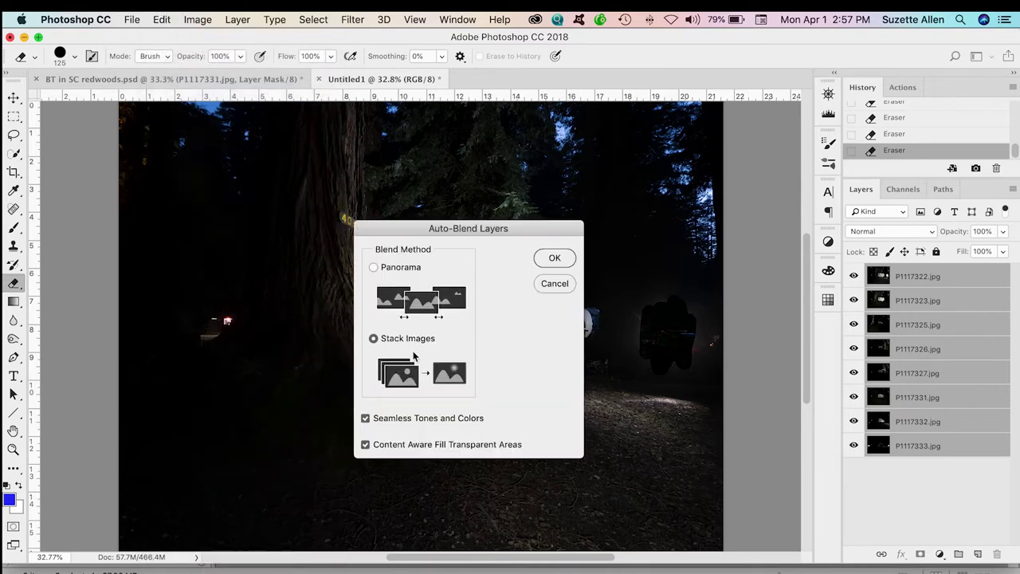
pyautogui.click(366, 445)
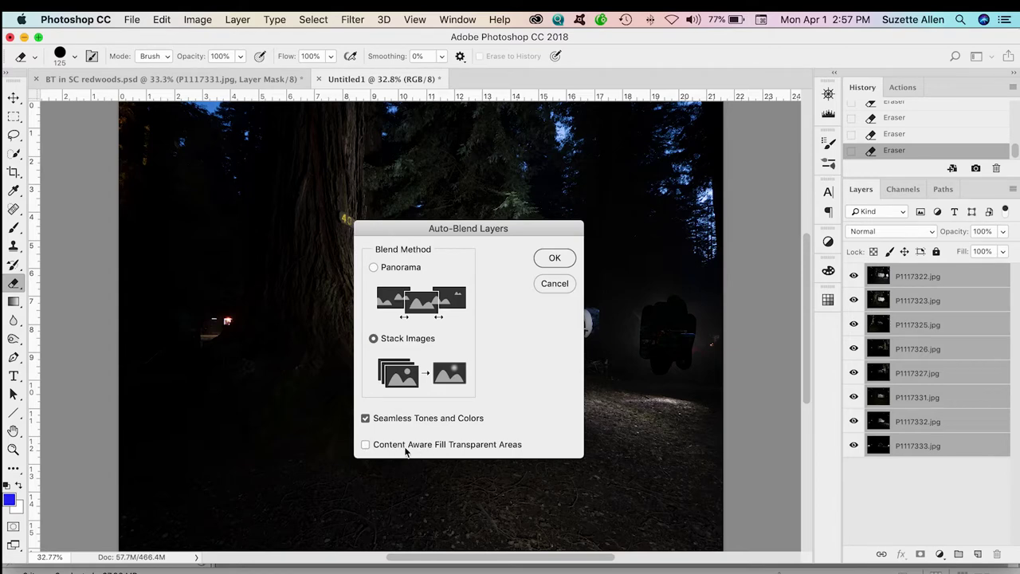
pyautogui.click(366, 446)
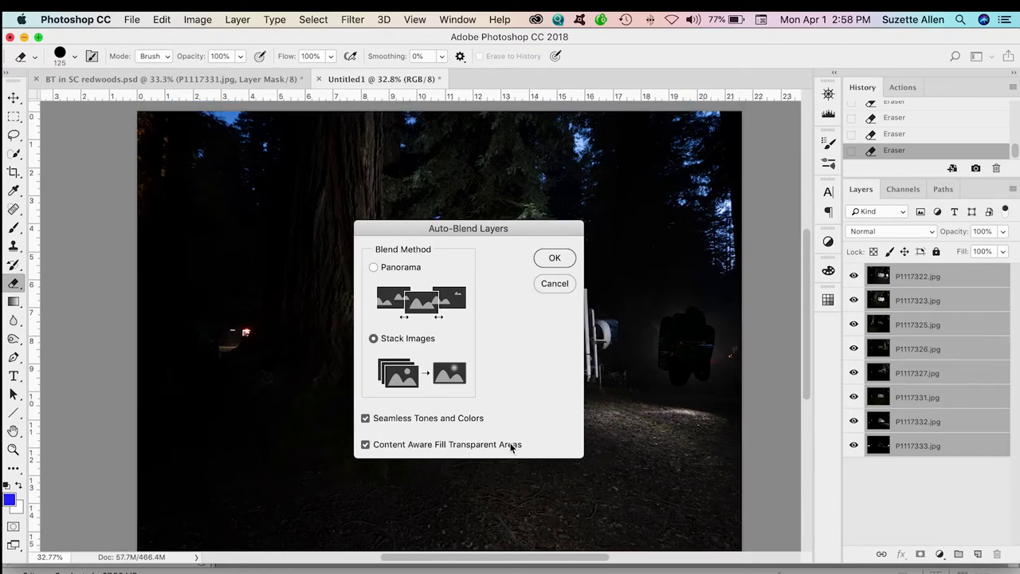
pyautogui.click(554, 259)
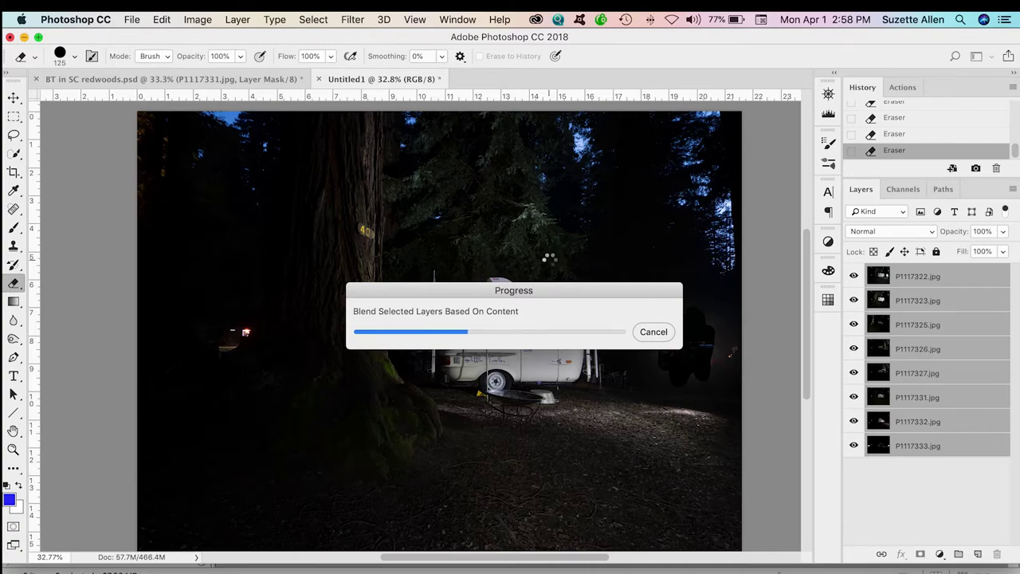
pyautogui.click(620, 235)
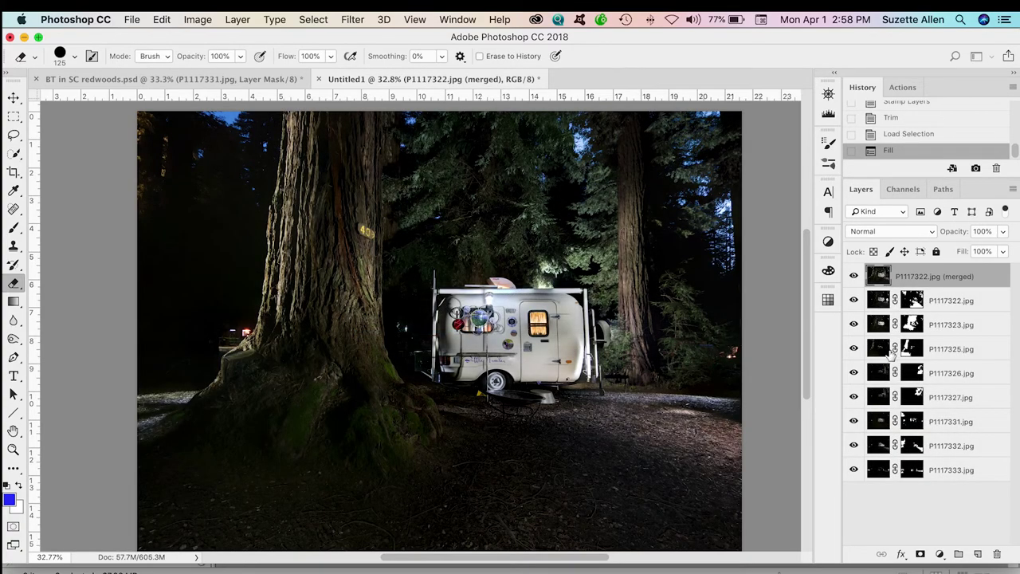
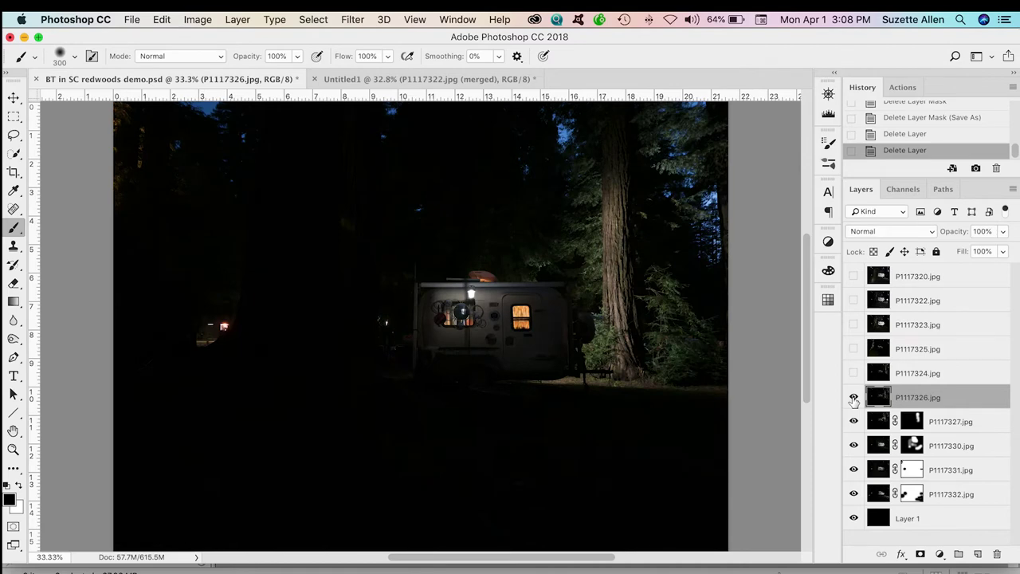
# - Compare the BT in SC redwoods demo composite with and without layer P1117326.jpg
pyautogui.click(854, 398)
pyautogui.click(854, 398)
pyautogui.click(853, 398)
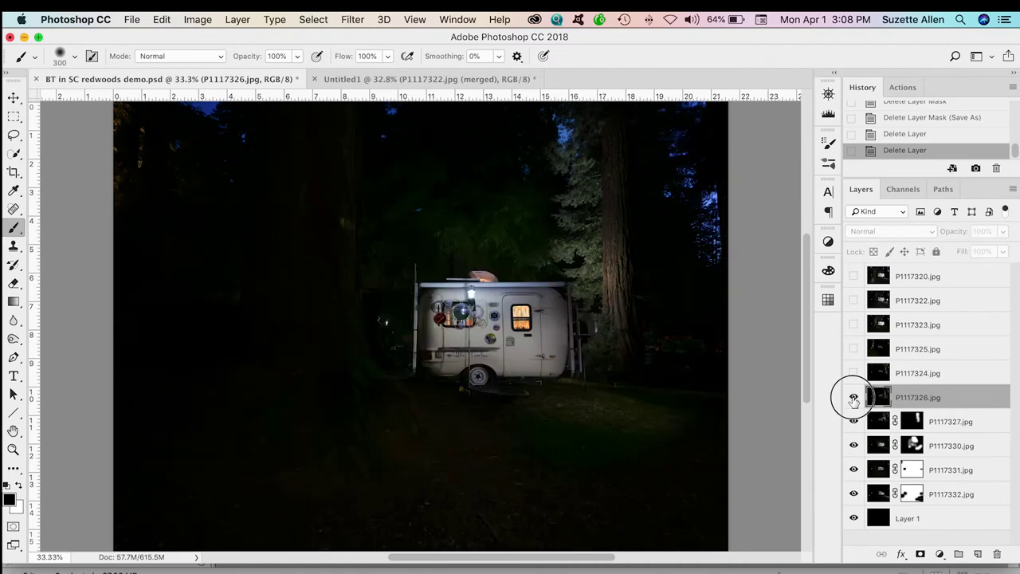
pyautogui.click(854, 398)
pyautogui.click(854, 398)
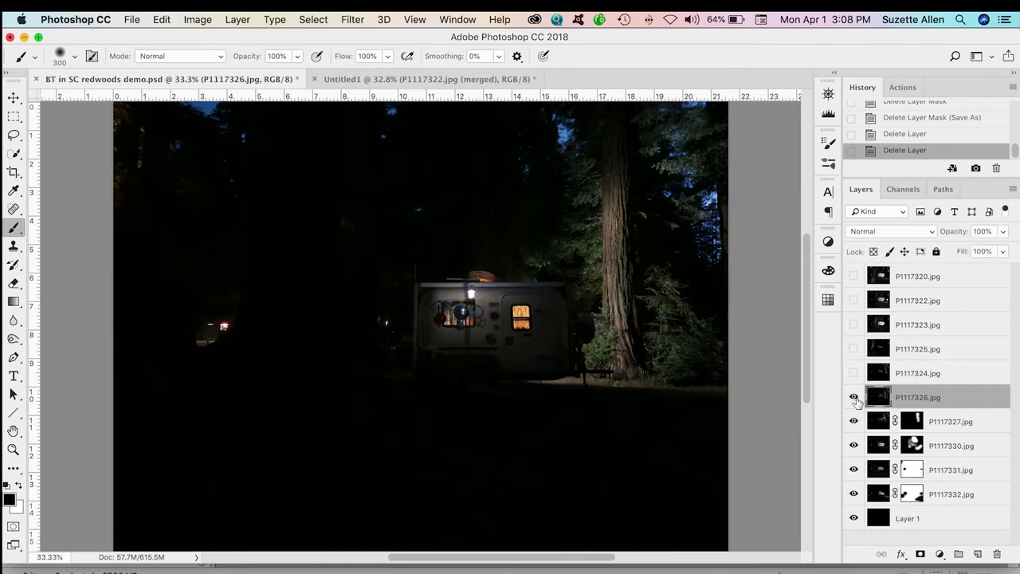
# - Add a layer mask to P1117326.jpg and invert it to black so the whole layer is hidden
pyautogui.click(921, 555)
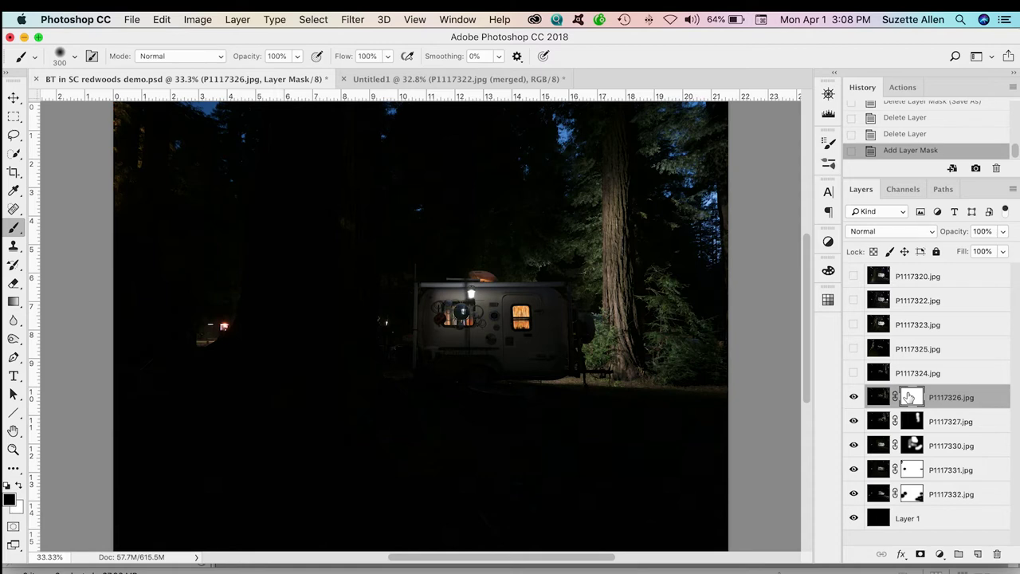
pyautogui.hotkey('ctrl', 'i')
pyautogui.hotkey('ctrl', 'z')
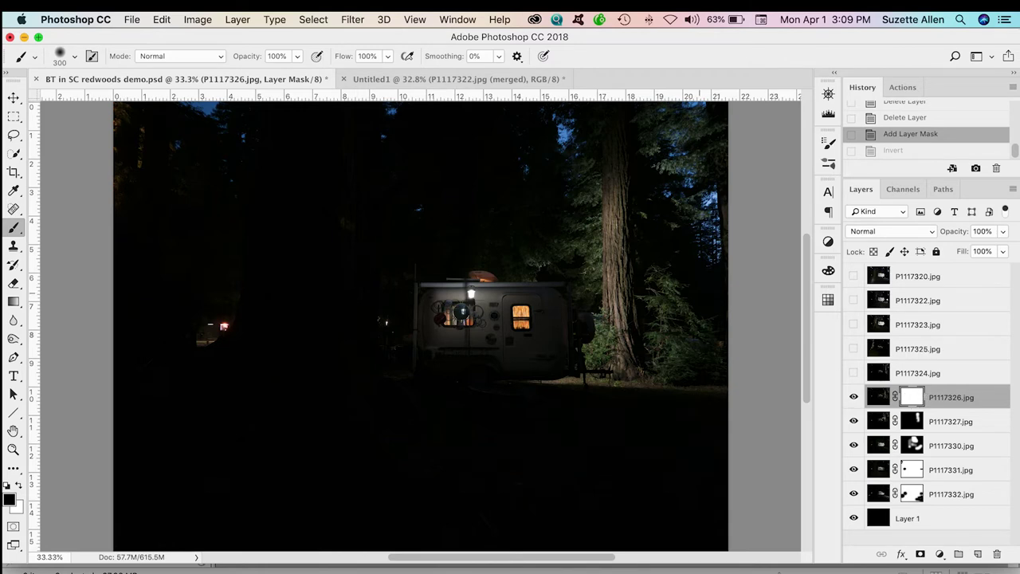
pyautogui.click(198, 19)
pyautogui.moveTo(203, 60)
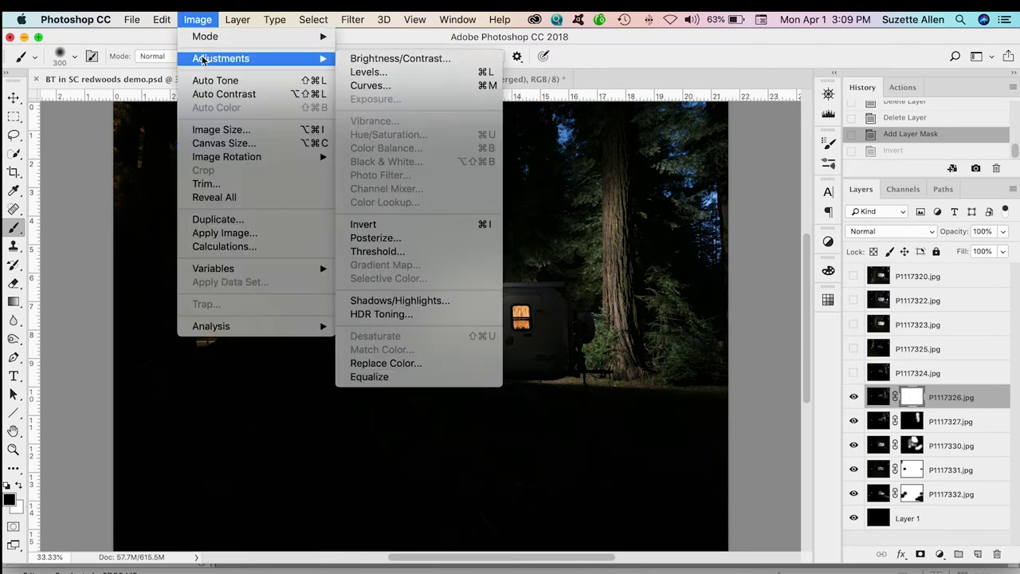
pyautogui.click(475, 225)
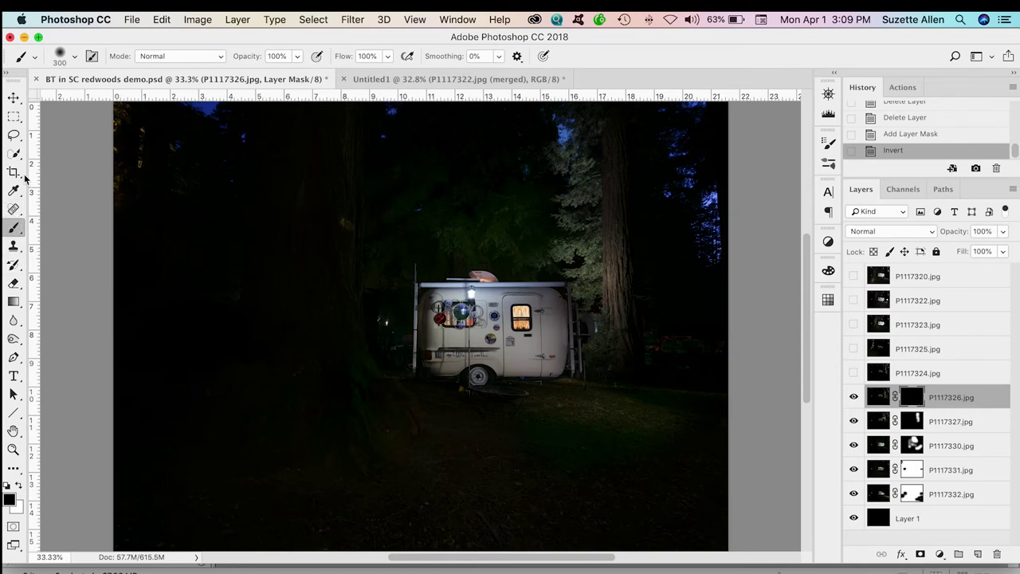
# - Paint white with a 700-pixel brush on the P1117326.jpg mask to reveal the lit trunk and shrubs beside the trailer
pyautogui.click(72, 59)
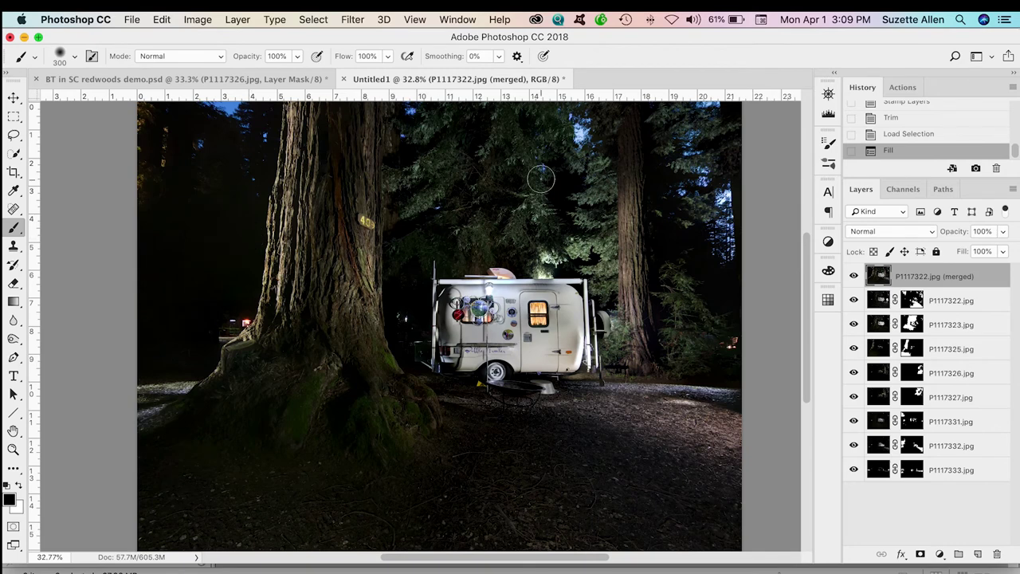
pyautogui.click(277, 88)
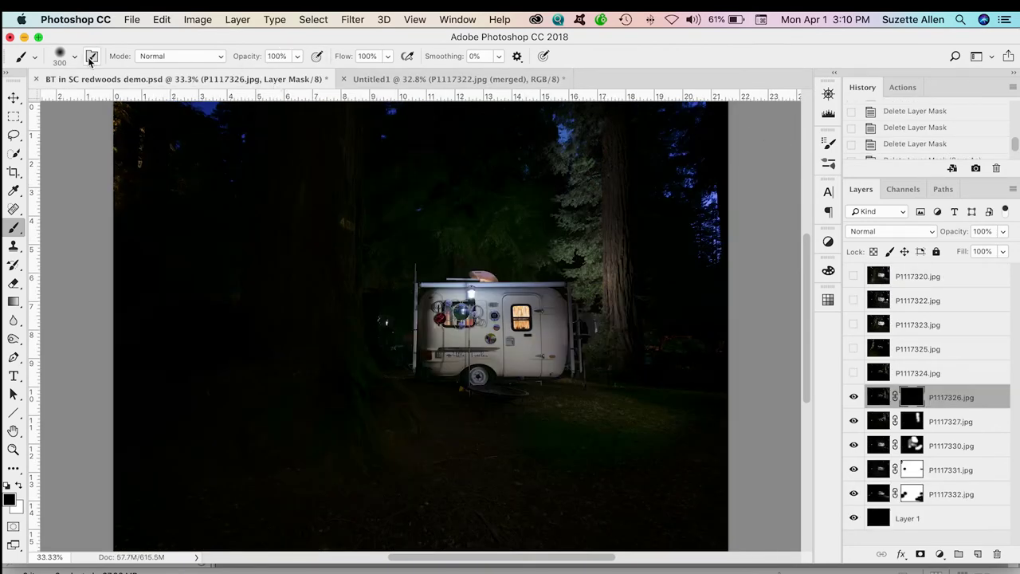
pyautogui.click(14, 503)
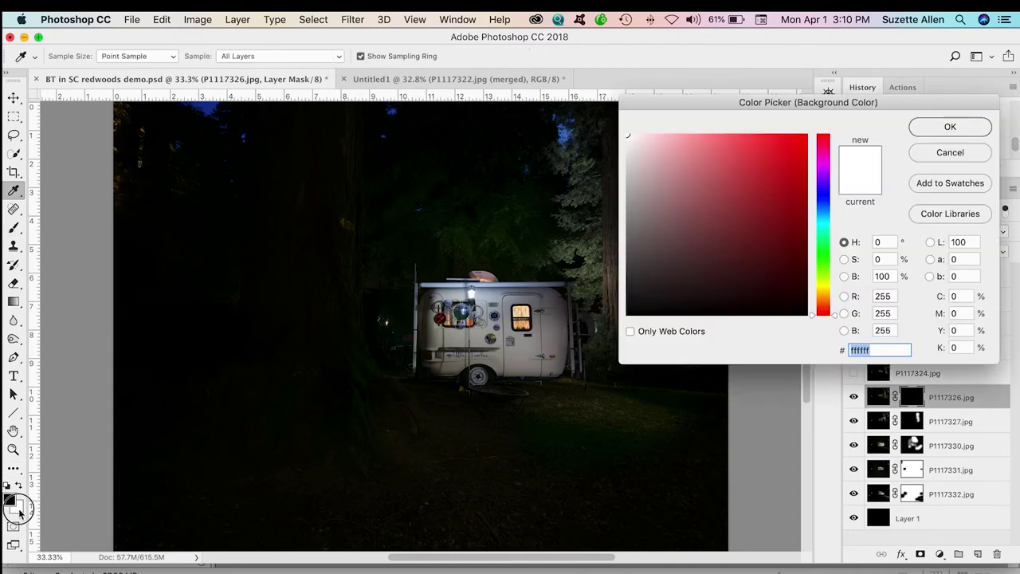
pyautogui.click(933, 131)
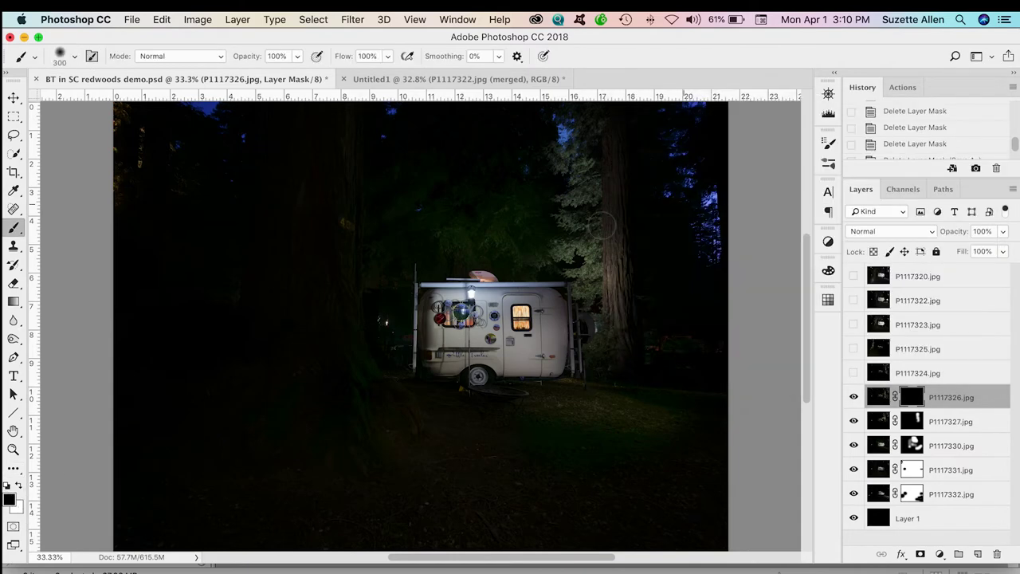
pyautogui.click(19, 488)
pyautogui.press(']')
pyautogui.press(']')
pyautogui.press(']')
pyautogui.press(']')
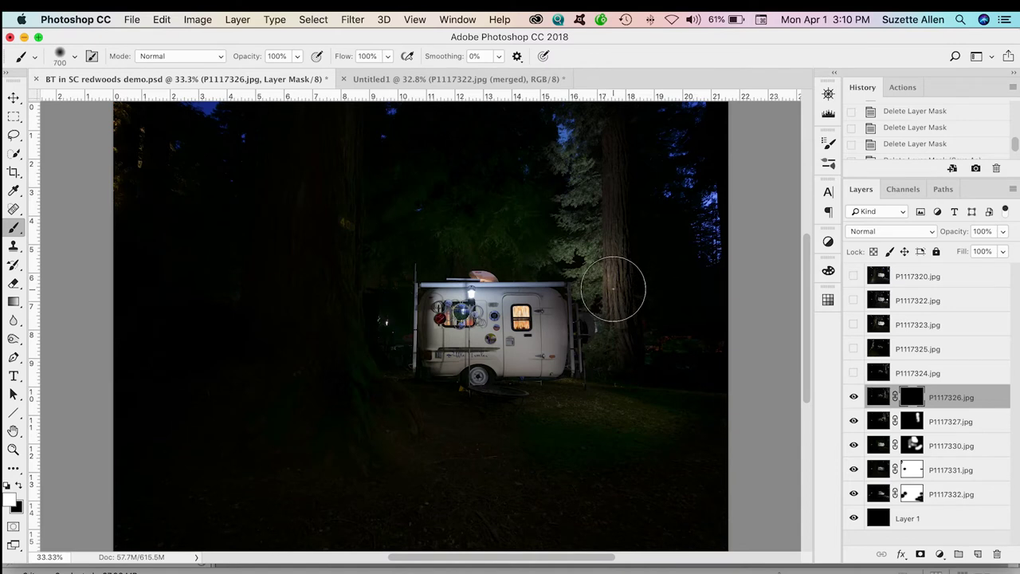
pyautogui.moveTo(619, 287)
pyautogui.mouseDown()
pyautogui.moveTo(625, 163)
pyautogui.moveTo(641, 370)
pyautogui.moveTo(666, 333)
pyautogui.moveTo(684, 327)
pyautogui.moveTo(682, 400)
pyautogui.moveTo(618, 367)
pyautogui.moveTo(598, 398)
pyautogui.moveTo(592, 351)
pyautogui.moveTo(568, 348)
pyautogui.moveTo(555, 375)
pyautogui.moveTo(672, 319)
pyautogui.moveTo(670, 344)
pyautogui.mouseUp()
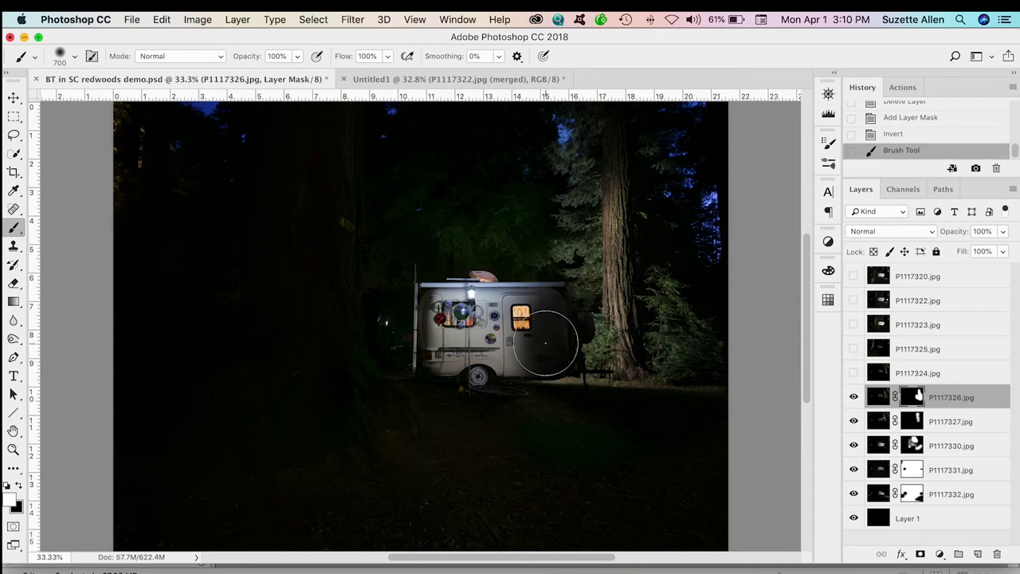
# - Paint black on the P1117326.jpg mask over the trailer's dark end, the ground and the outer foliage to hide them again
pyautogui.press('x')
pyautogui.moveTo(545, 343)
pyautogui.mouseDown()
pyautogui.moveTo(542, 319)
pyautogui.moveTo(538, 362)
pyautogui.moveTo(541, 268)
pyautogui.moveTo(541, 320)
pyautogui.moveTo(504, 370)
pyautogui.moveTo(626, 421)
pyautogui.moveTo(720, 425)
pyautogui.mouseUp()
pyautogui.moveTo(700, 249)
pyautogui.mouseDown()
pyautogui.moveTo(688, 322)
pyautogui.moveTo(678, 299)
pyautogui.moveTo(694, 337)
pyautogui.mouseUp()
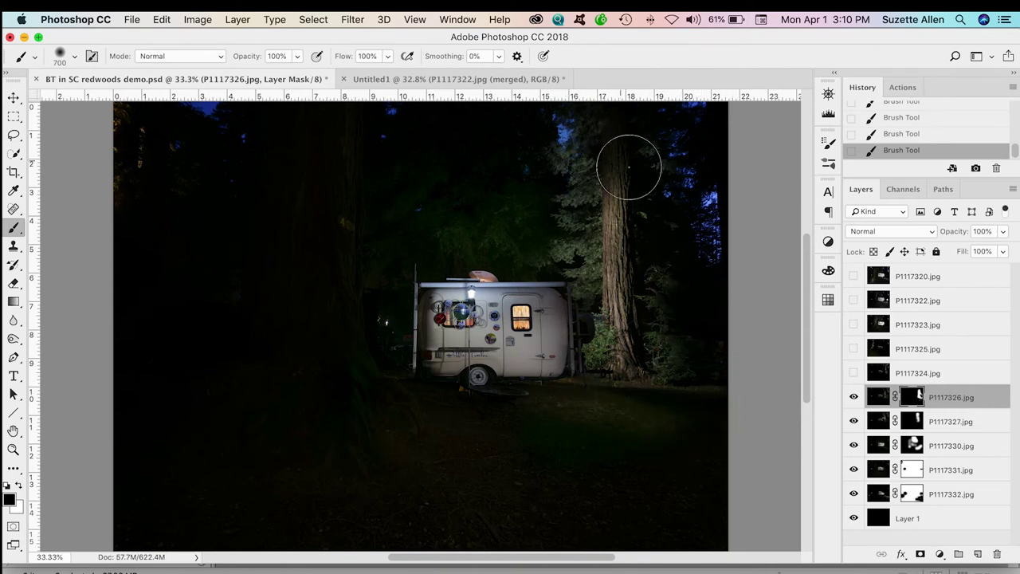
# - Soften the foliage beyond the trunk on the P1117326.jpg mask with black at 50% brush opacity, comparing the layer on and off
pyautogui.click(854, 397)
pyautogui.click(854, 399)
pyautogui.click(854, 399)
pyautogui.click(853, 399)
pyautogui.press('5')
pyautogui.moveTo(701, 358)
pyautogui.mouseDown()
pyautogui.moveTo(645, 216)
pyautogui.moveTo(638, 339)
pyautogui.moveTo(626, 171)
pyautogui.moveTo(644, 342)
pyautogui.moveTo(674, 342)
pyautogui.moveTo(661, 257)
pyautogui.mouseUp()
pyautogui.click(854, 398)
pyautogui.click(854, 398)
pyautogui.click(855, 398)
pyautogui.click(855, 398)
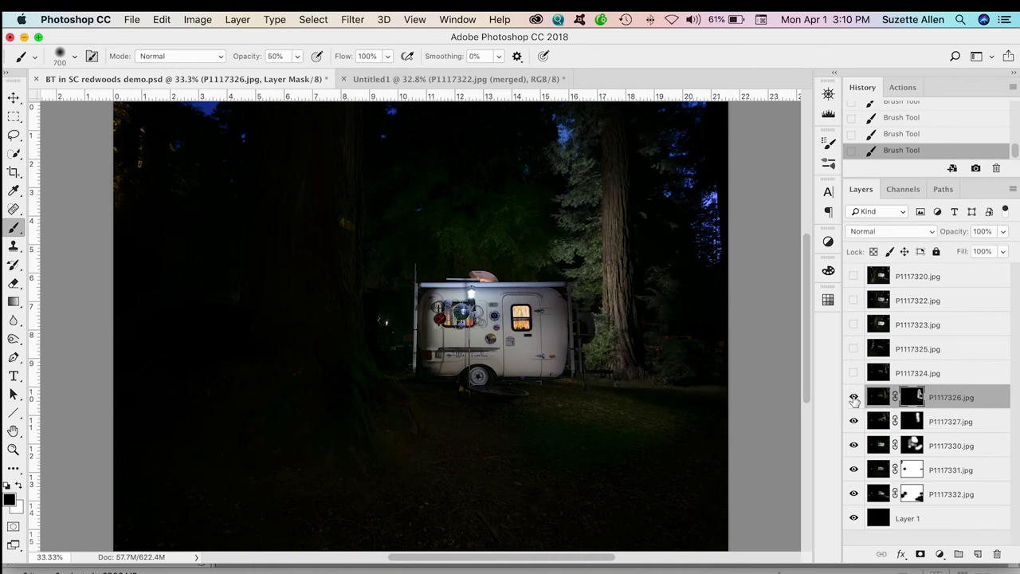
# - Compare the composite with the P1117326.jpg layer mask disabled and enabled
pyautogui.keyDown('shift'); pyautogui.click(909, 399); pyautogui.keyUp('shift')
pyautogui.keyDown('shift'); pyautogui.click(910, 399); pyautogui.keyUp('shift')
pyautogui.keyDown('shift'); pyautogui.click(909, 399); pyautogui.keyUp('shift')
pyautogui.keyDown('shift'); pyautogui.click(910, 398); pyautogui.keyUp('shift')
pyautogui.keyDown('shift'); pyautogui.click(910, 399); pyautogui.keyUp('shift')
pyautogui.keyDown('shift'); pyautogui.click(909, 398); pyautogui.keyUp('shift')
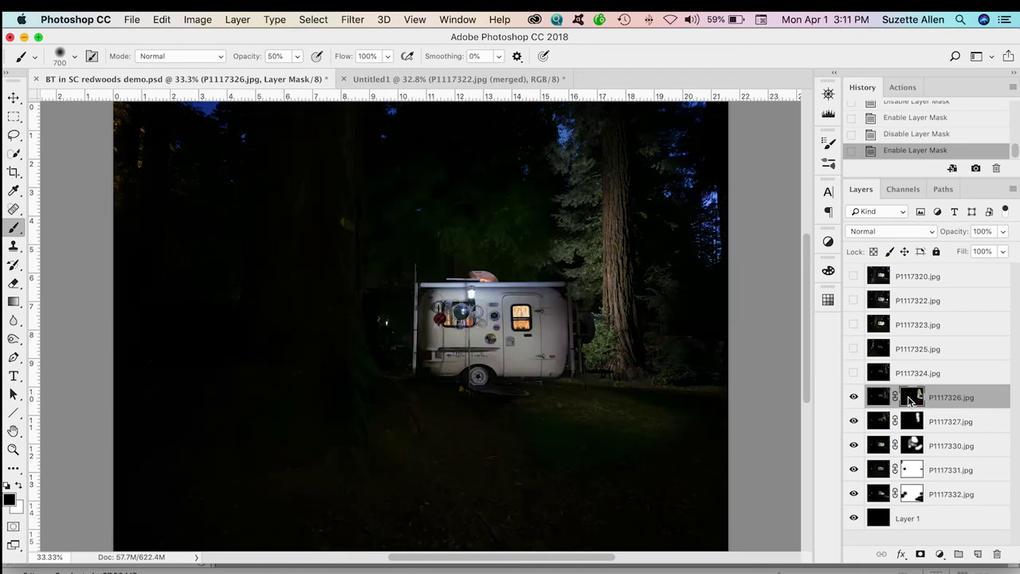
pyautogui.keyDown('shift'); pyautogui.click(910, 399); pyautogui.keyUp('shift')
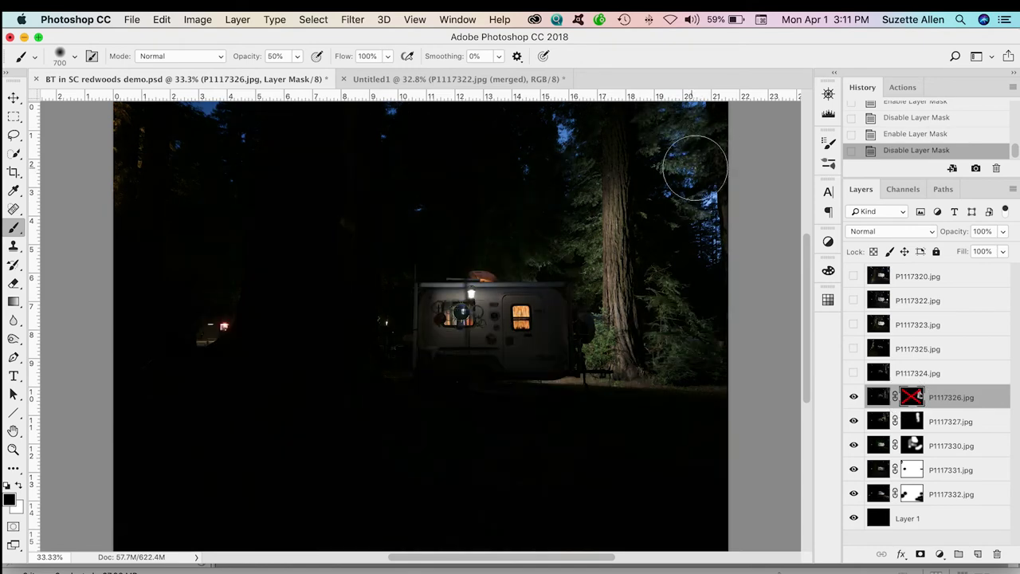
pyautogui.keyDown('shift'); pyautogui.click(910, 399); pyautogui.keyUp('shift')
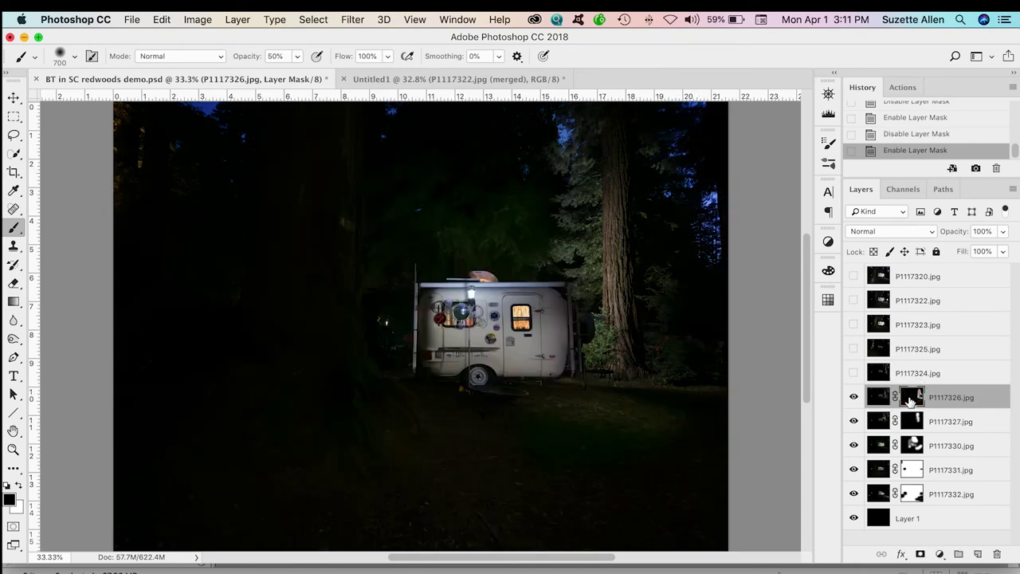
# - Paint white at 50% opacity on the P1117326.jpg mask to bring back some foliage beside the upper trunk
pyautogui.click(17, 480)
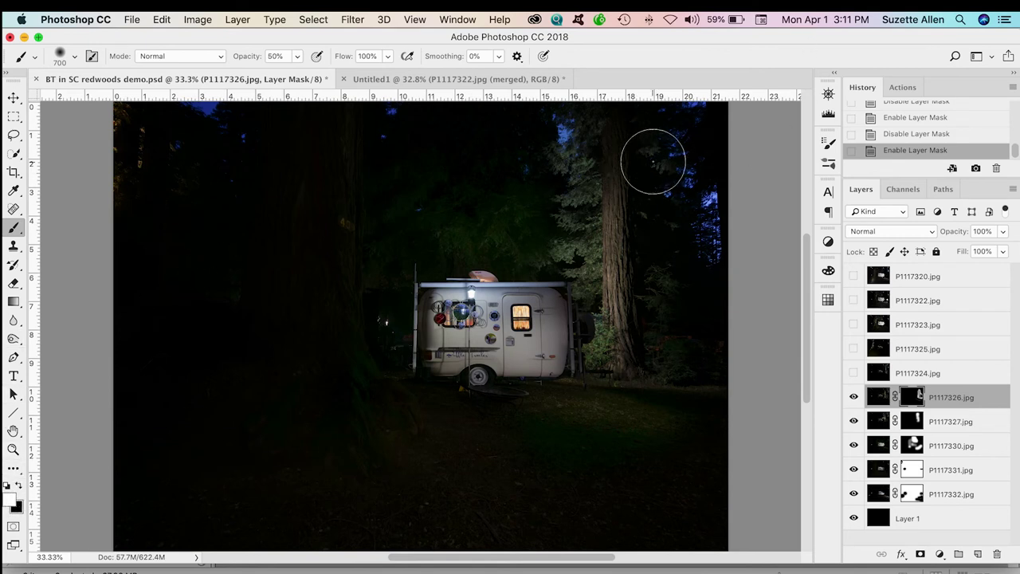
pyautogui.moveTo(653, 161)
pyautogui.mouseDown()
pyautogui.moveTo(627, 144)
pyautogui.moveTo(641, 163)
pyautogui.mouseUp()
pyautogui.moveTo(650, 172)
pyautogui.mouseDown()
pyautogui.moveTo(665, 182)
pyautogui.moveTo(665, 212)
pyautogui.mouseUp()
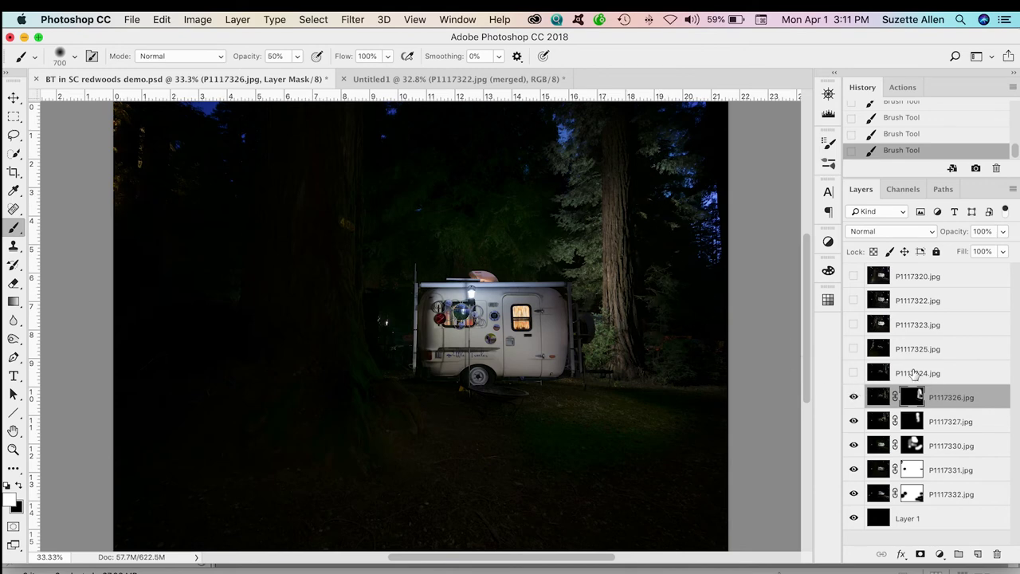
# - Show layer P1117324.jpg, give it a black mask, and paint its lit trunk and foliage back in with white at 50% opacity
pyautogui.click(854, 373)
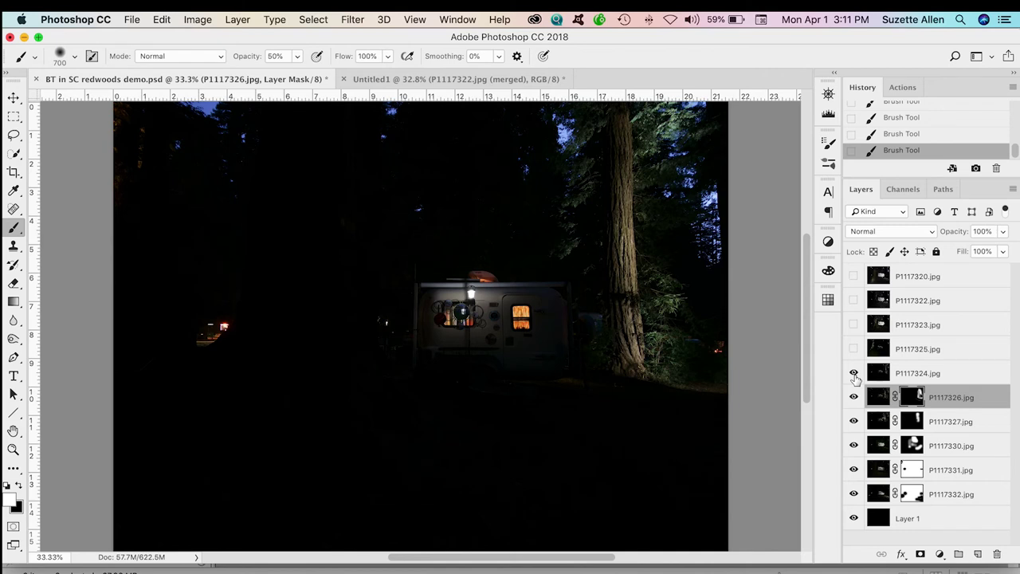
pyautogui.click(913, 375)
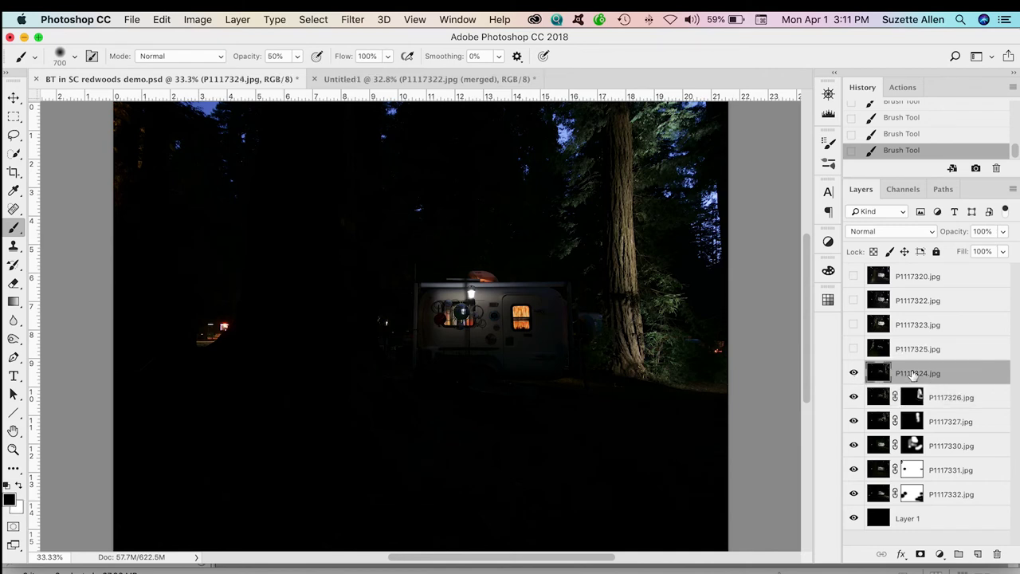
pyautogui.click(920, 555)
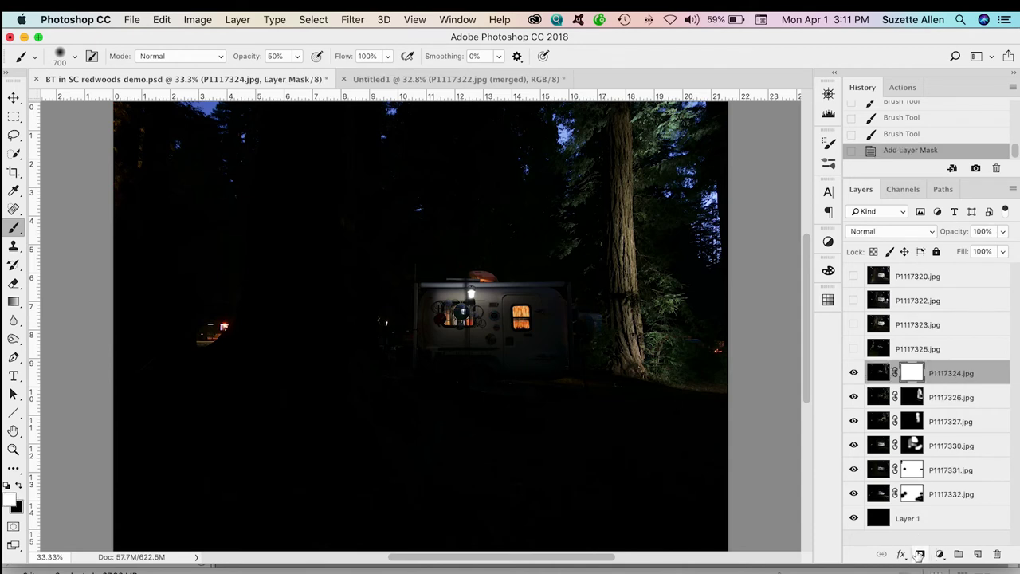
pyautogui.press('super+i')
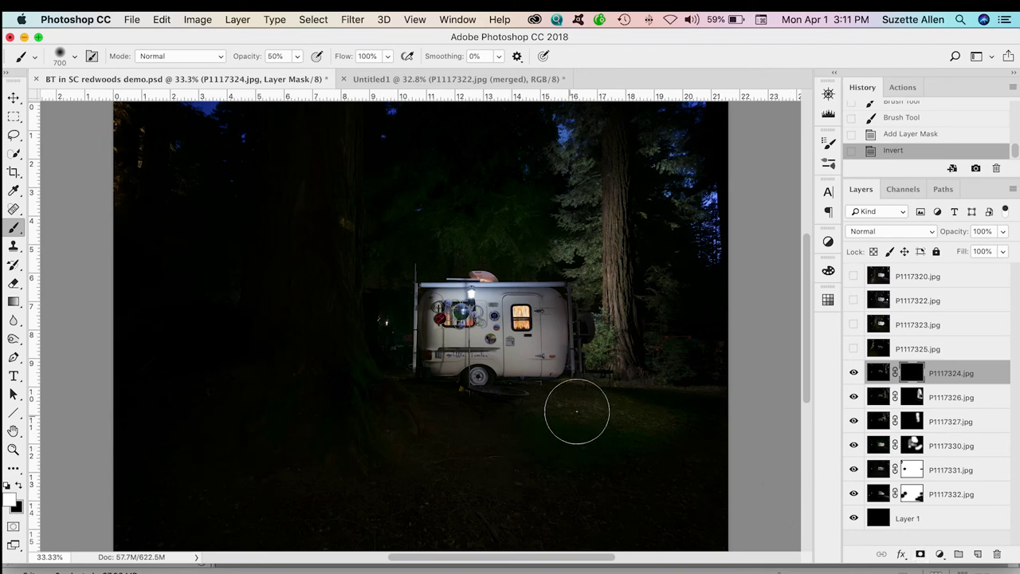
pyautogui.moveTo(599, 357)
pyautogui.mouseDown()
pyautogui.moveTo(645, 279)
pyautogui.moveTo(640, 220)
pyautogui.moveTo(637, 231)
pyautogui.moveTo(654, 200)
pyautogui.moveTo(645, 141)
pyautogui.moveTo(665, 171)
pyautogui.mouseUp()
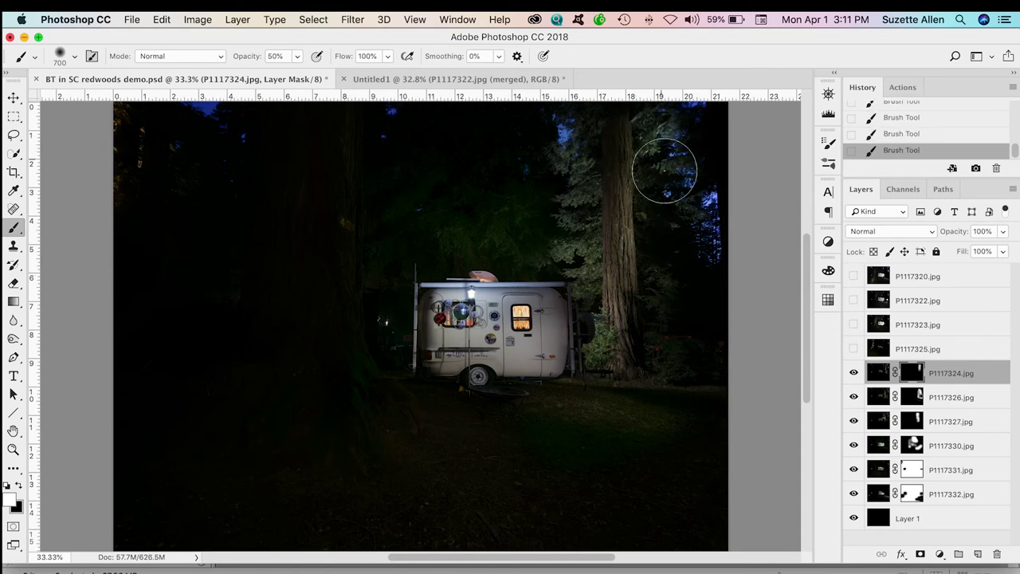
pyautogui.moveTo(654, 302); pyautogui.dragTo(676, 378)
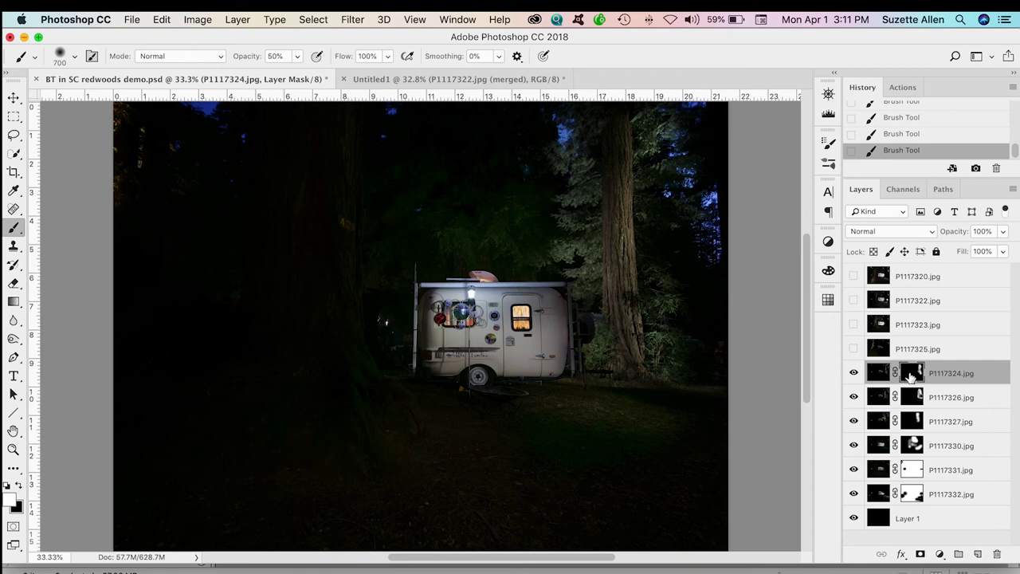
# - Compare the composite with the P1117324.jpg layer mask disabled and enabled
pyautogui.keyDown('shift'); pyautogui.click(913, 375); pyautogui.keyUp('shift')
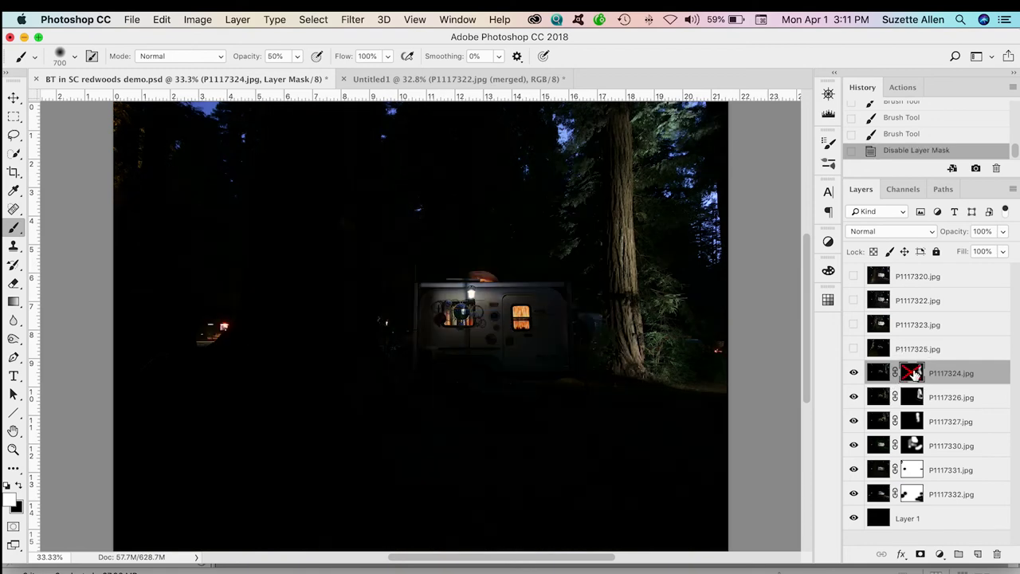
pyautogui.keyDown('shift'); pyautogui.click(914, 374); pyautogui.keyUp('shift')
pyautogui.keyDown('shift'); pyautogui.click(915, 375); pyautogui.keyUp('shift')
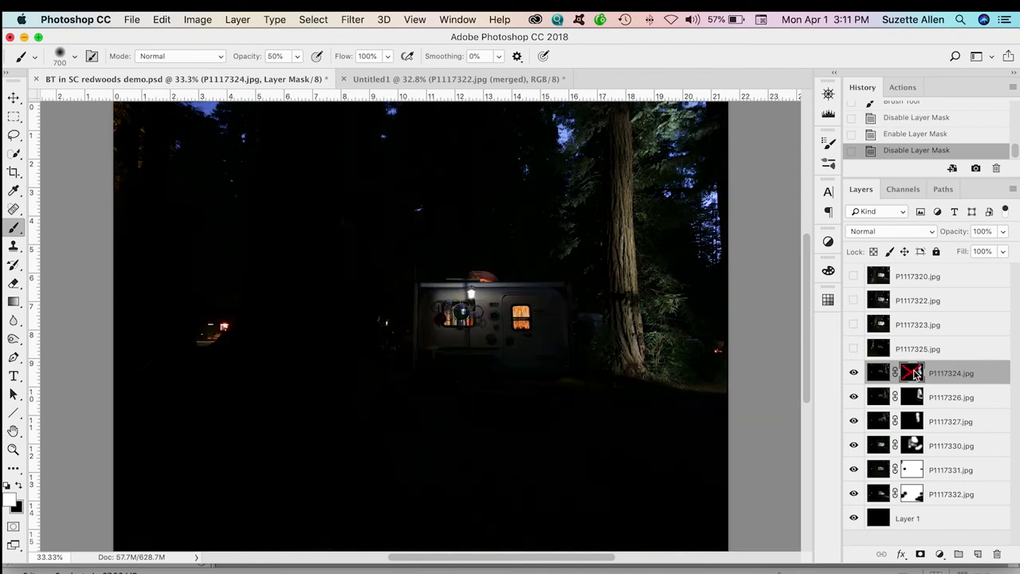
pyautogui.keyDown('shift'); pyautogui.click(915, 375); pyautogui.keyUp('shift')
pyautogui.keyDown('shift'); pyautogui.click(914, 375); pyautogui.keyUp('shift')
pyautogui.keyDown('shift'); pyautogui.click(914, 374); pyautogui.keyUp('shift')
pyautogui.keyDown('shift'); pyautogui.click(915, 375); pyautogui.keyUp('shift')
pyautogui.keyDown('shift'); pyautogui.click(914, 375); pyautogui.keyUp('shift')
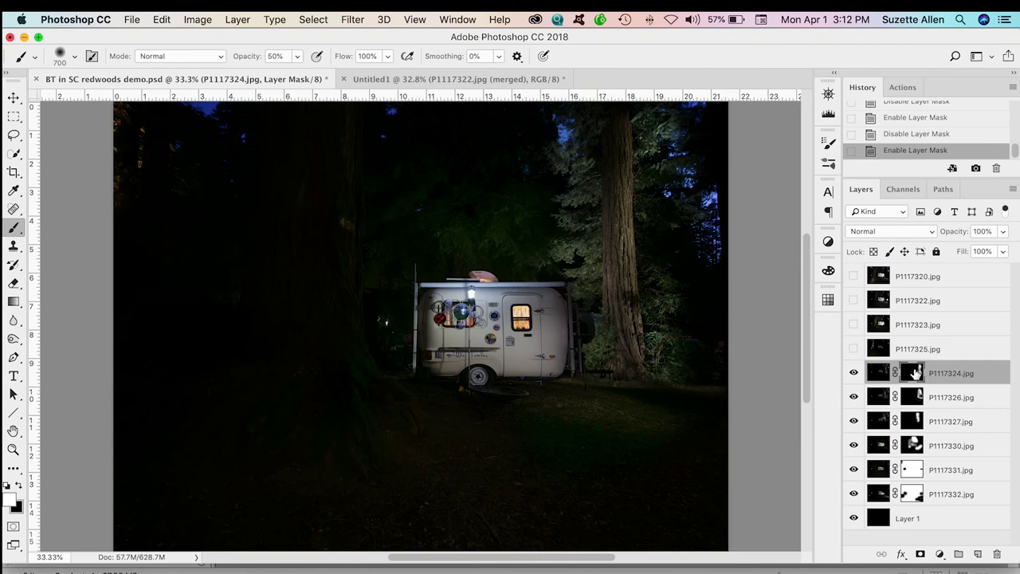
# - Show layer P1117325.jpg and add a layer mask inverted to black
pyautogui.click(853, 351)
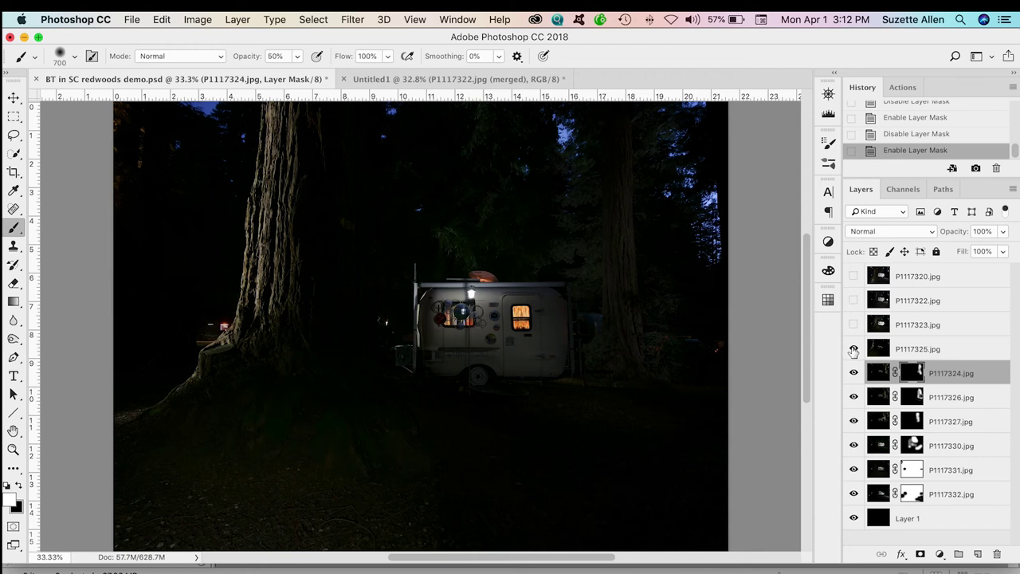
pyautogui.click(907, 351)
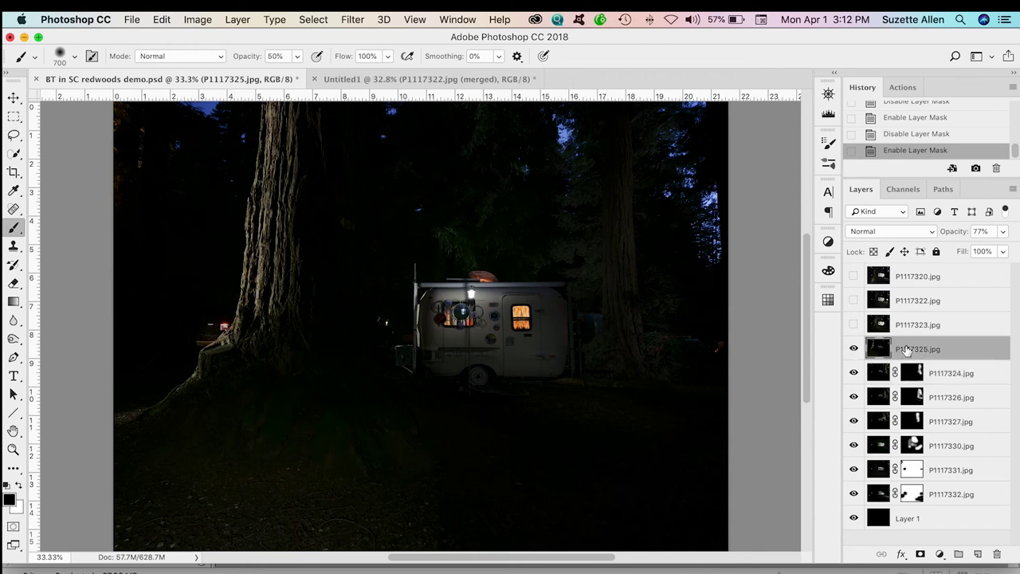
pyautogui.click(920, 555)
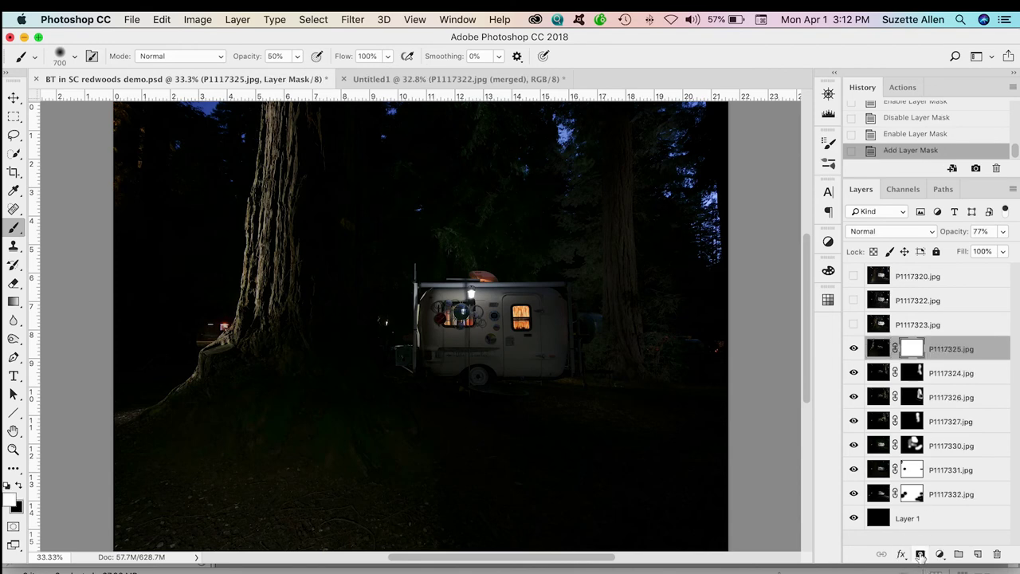
pyautogui.press('super+i')
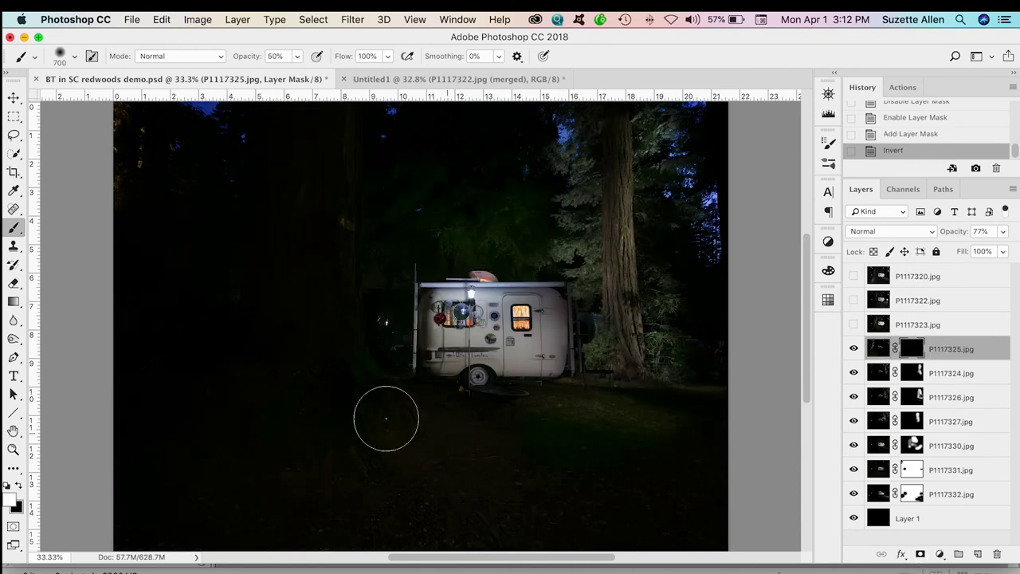
# - Paint the large foreground redwood's lit bark into the P1117325.jpg mask with white at 100% opacity, and touch up its inner side with black
pyautogui.moveTo(226, 322)
pyautogui.mouseDown()
pyautogui.moveTo(219, 168)
pyautogui.moveTo(231, 280)
pyautogui.moveTo(259, 218)
pyautogui.moveTo(196, 404)
pyautogui.moveTo(236, 334)
pyautogui.moveTo(242, 367)
pyautogui.moveTo(272, 332)
pyautogui.moveTo(277, 184)
pyautogui.moveTo(255, 311)
pyautogui.moveTo(186, 410)
pyautogui.moveTo(207, 398)
pyautogui.moveTo(279, 197)
pyautogui.moveTo(276, 169)
pyautogui.mouseUp()
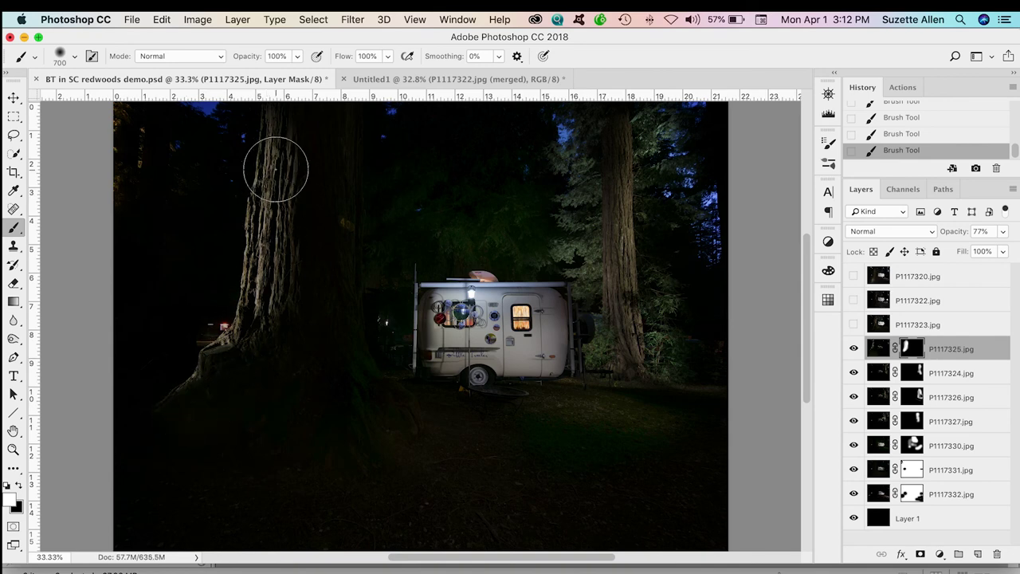
pyautogui.press('x')
pyautogui.moveTo(276, 169)
pyautogui.mouseDown()
pyautogui.moveTo(292, 127)
pyautogui.moveTo(314, 312)
pyautogui.mouseUp()
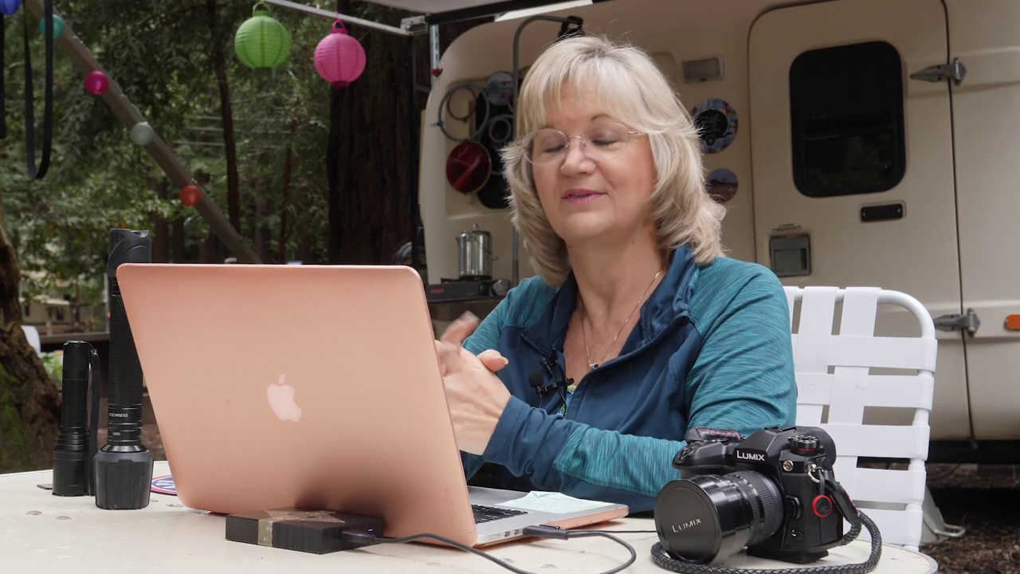